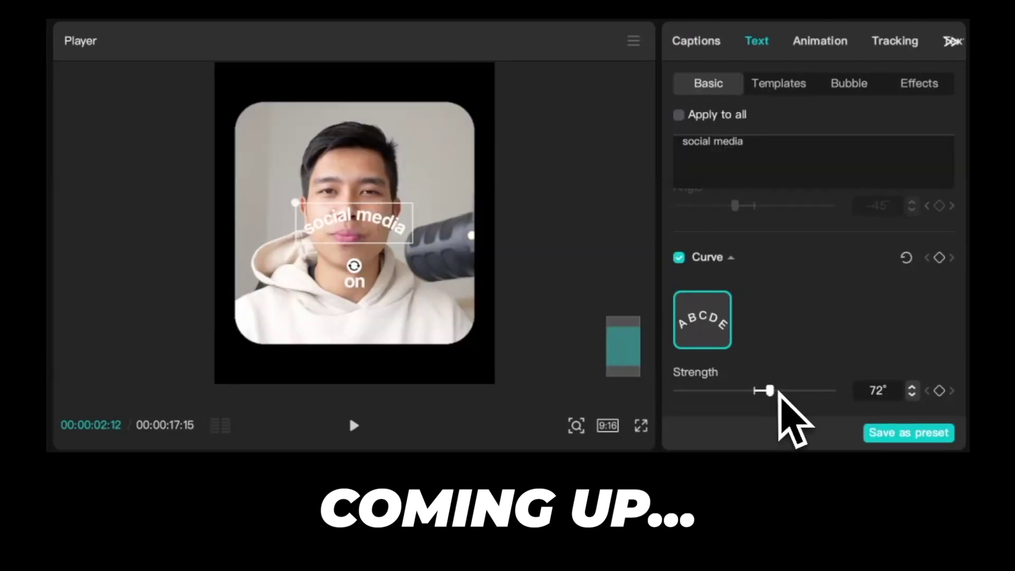
left_click_drag(779, 397, 730, 390)
left_click_drag(376, 226, 373, 272)
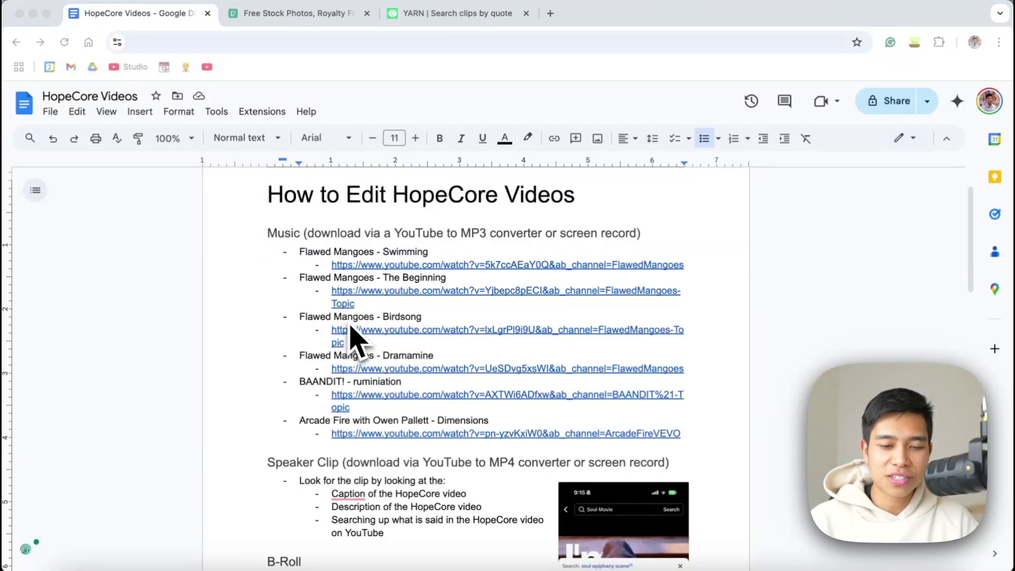
Review the Music, Speaker Clip and B-Roll sections of the HopeCore Videos document.
scroll(341, 360, "down", 1)
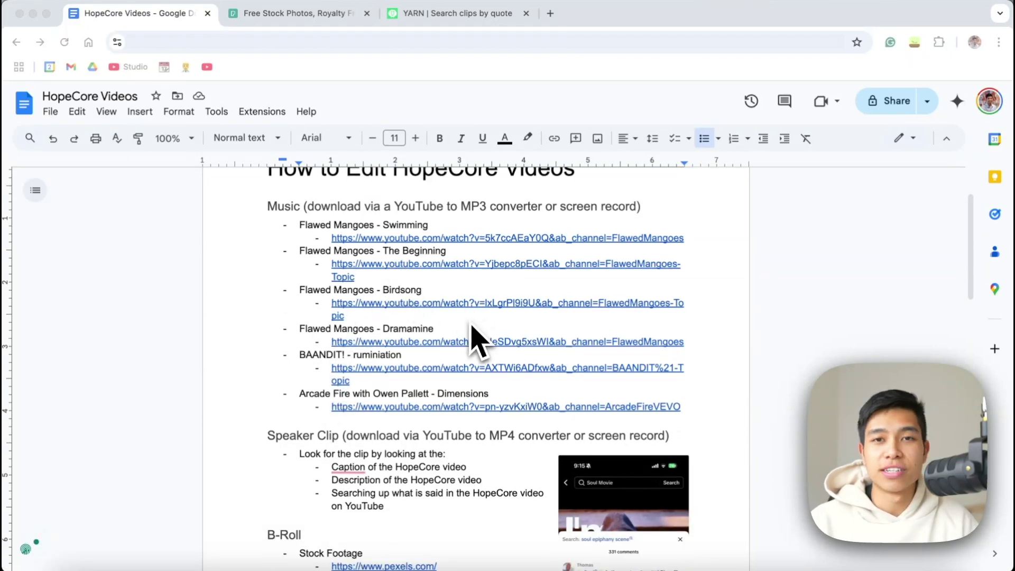
scroll(465, 418, "down", 3)
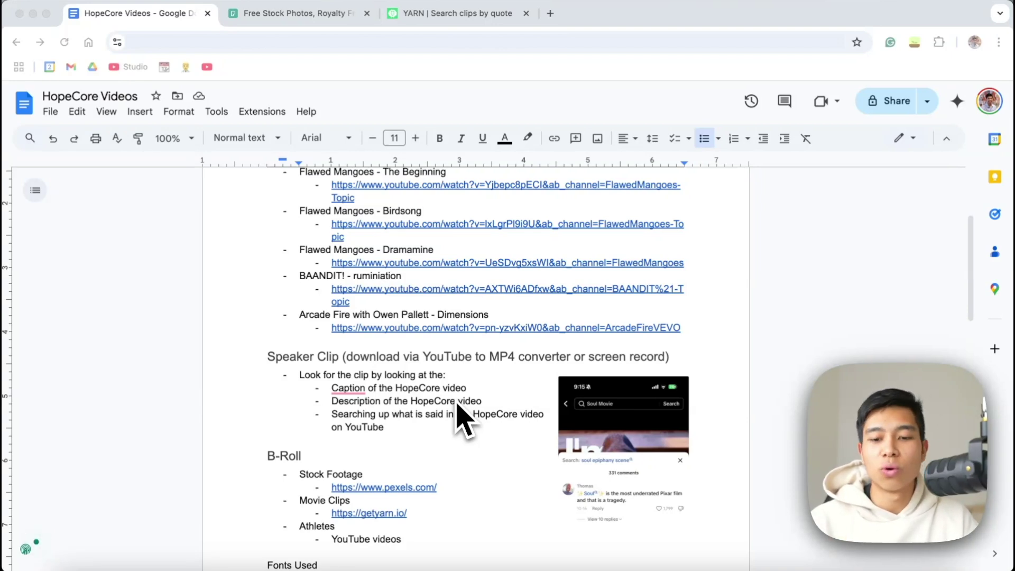
scroll(459, 417, "down", 3)
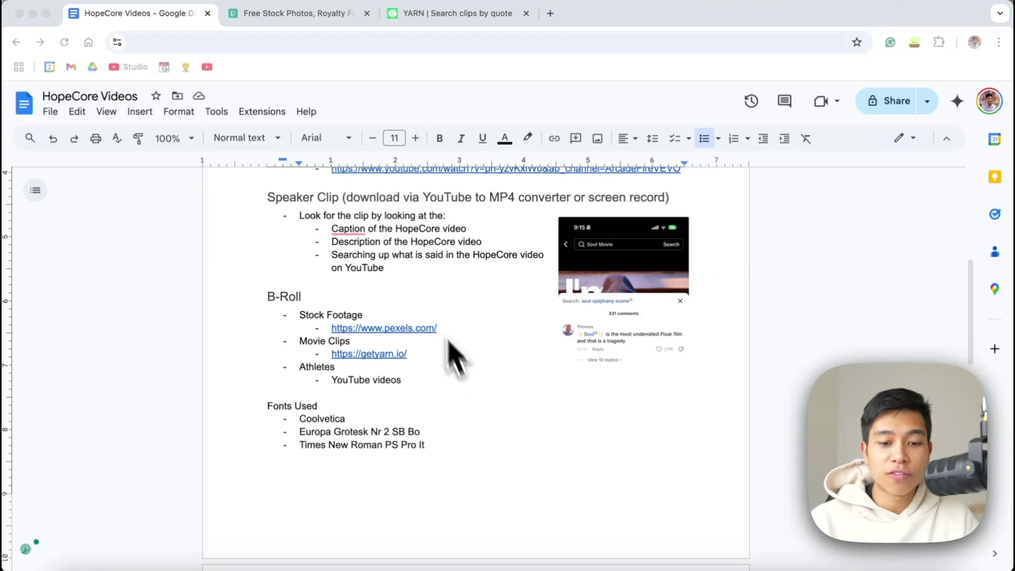
Look at the Pexels stock footage site and the YARN movie clip site, and return to the HopeCore Videos document.
left_click(306, 21)
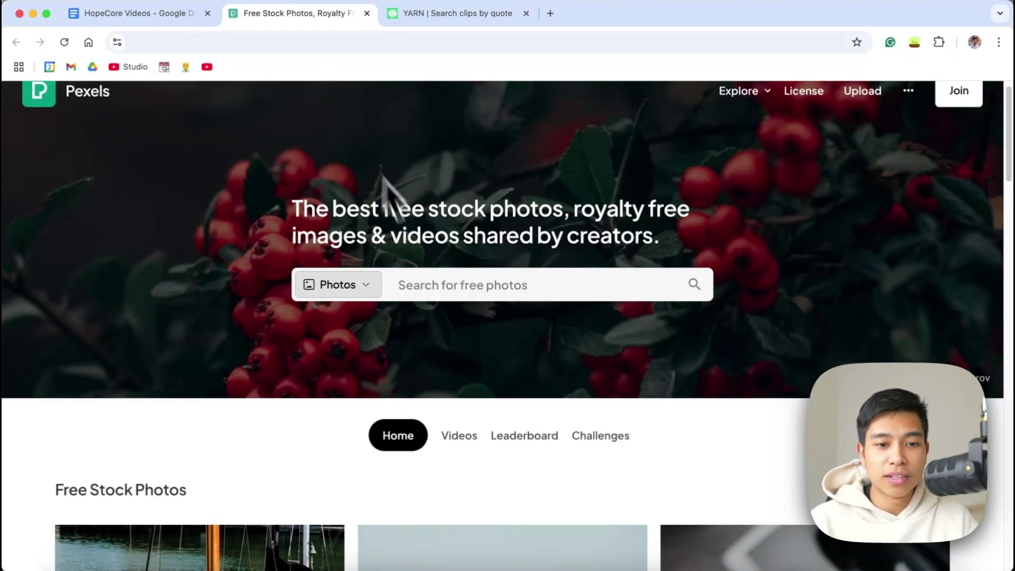
scroll(415, 256, "up", 1)
scroll(424, 307, "down", 5)
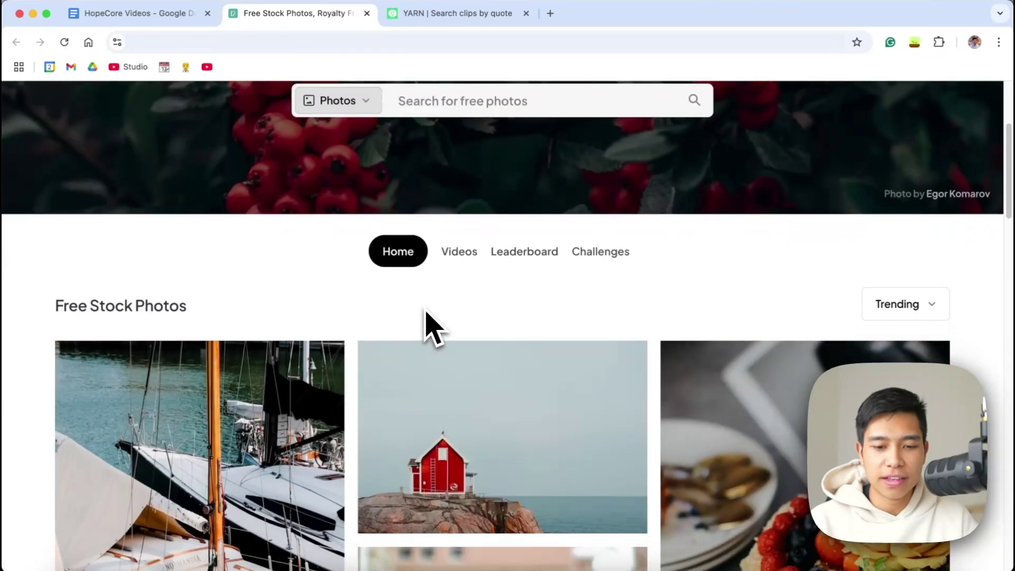
left_click(176, 20)
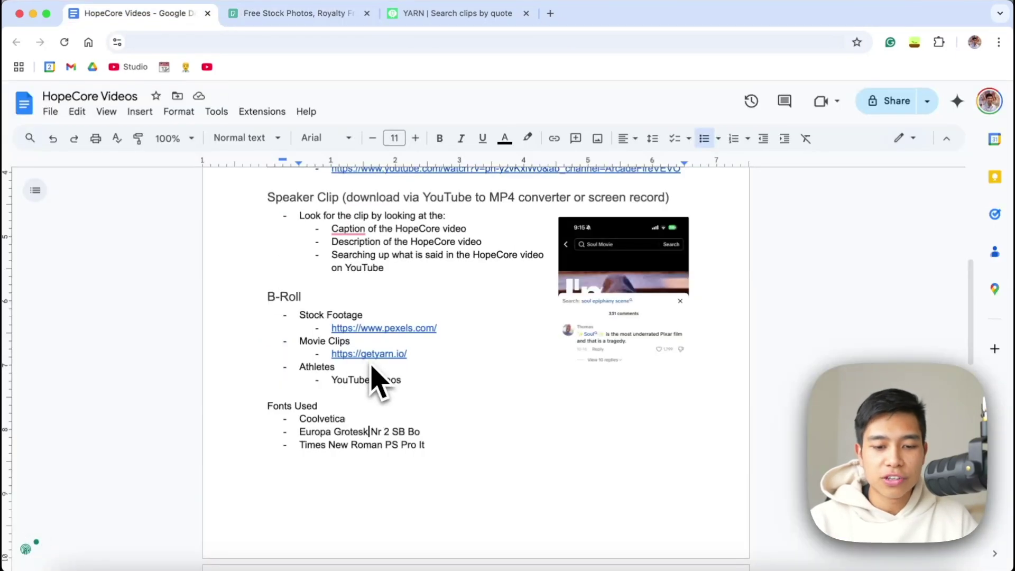
left_click(428, 15)
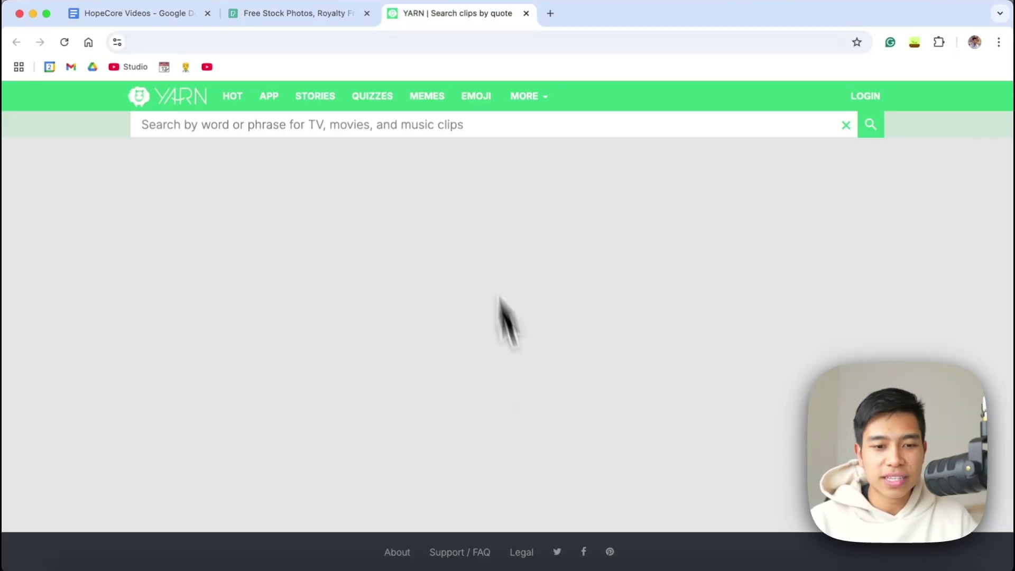
left_click(153, 21)
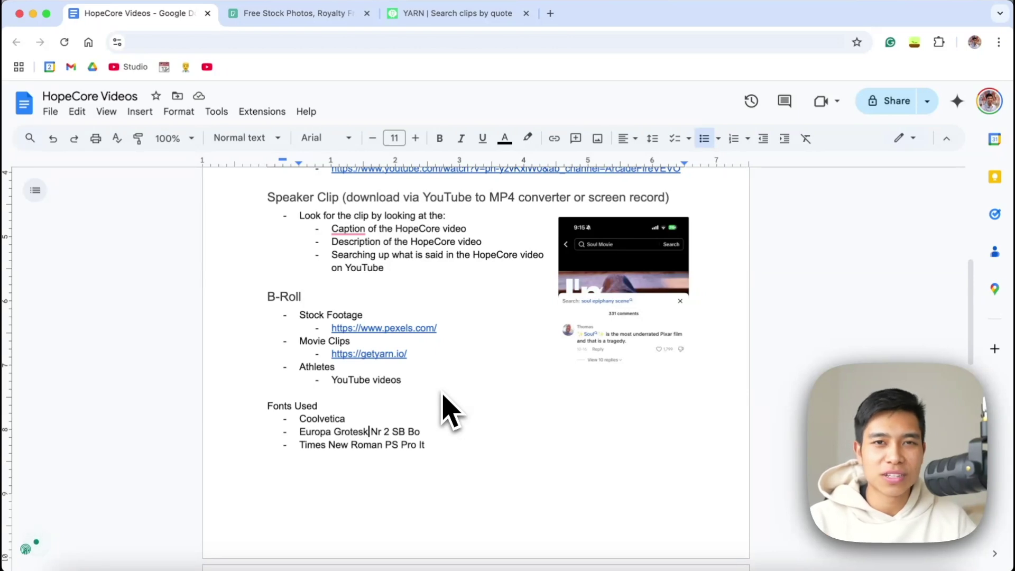
Review the document's Fonts Used, Steps to Edit the Video and Additional Effects sections.
scroll(444, 396, "down", 5)
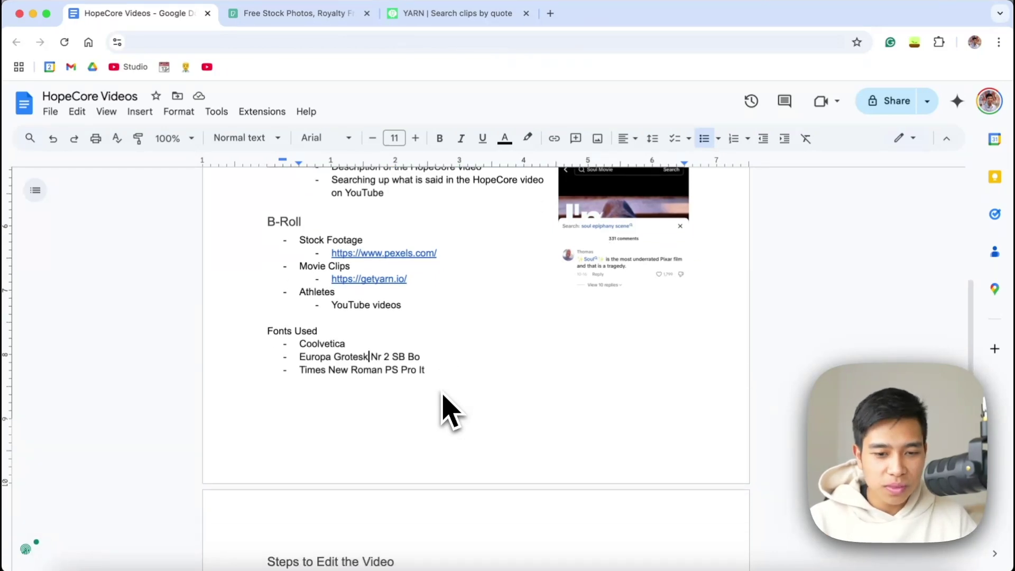
scroll(444, 413, "down", 1)
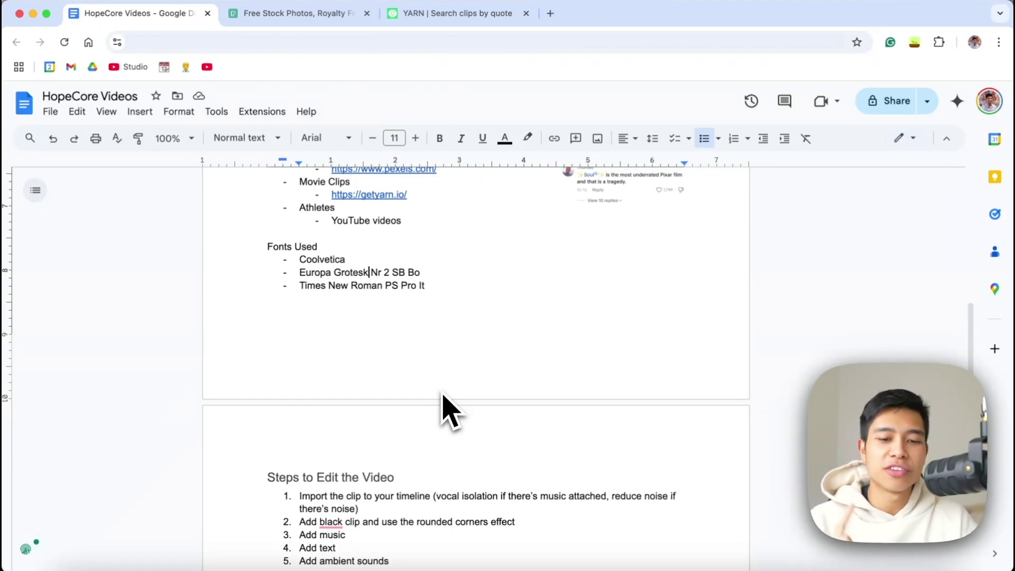
scroll(443, 396, "up", 2)
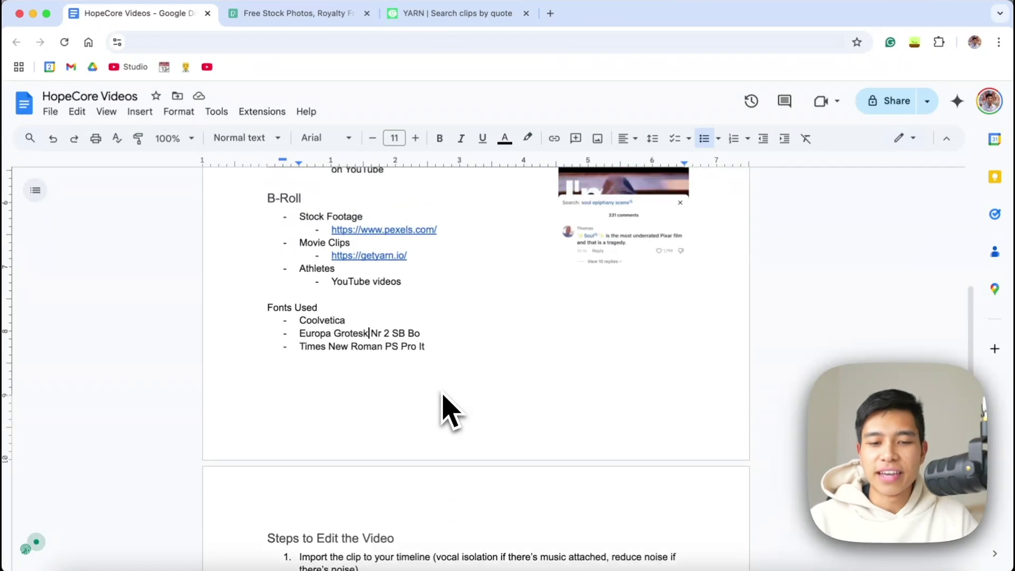
scroll(444, 395, "down", 3)
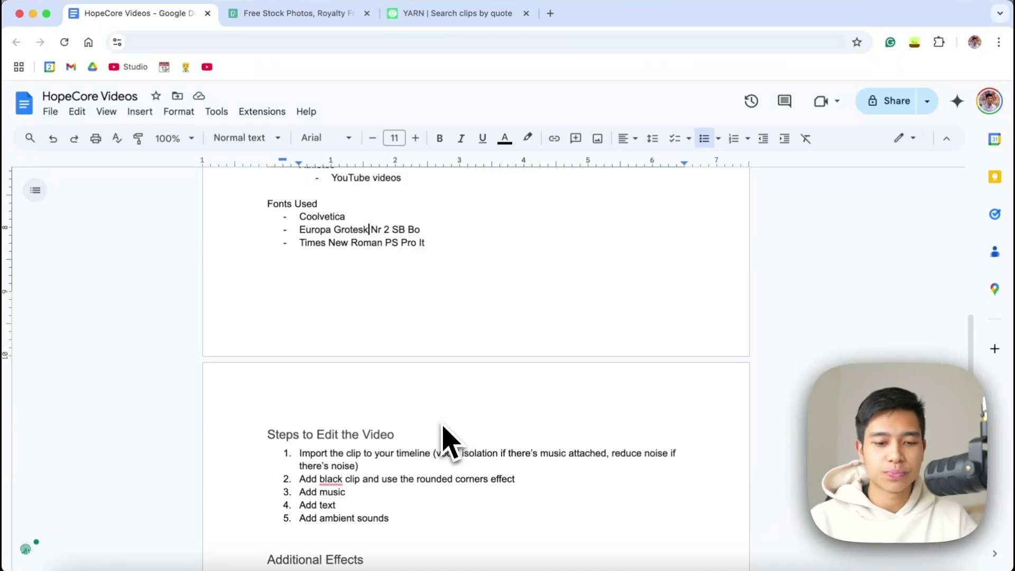
scroll(447, 442, "down", 5)
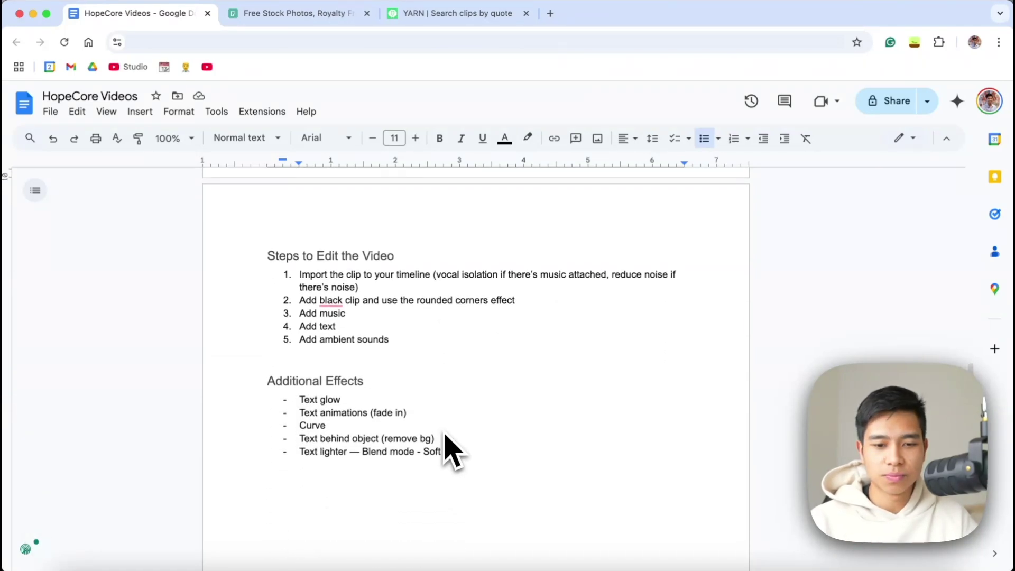
Switch to CapCut and import Birdsong.mp3, the Clips folder and Source Video.mp4 from the HopeCore folder.
left_click(463, 561)
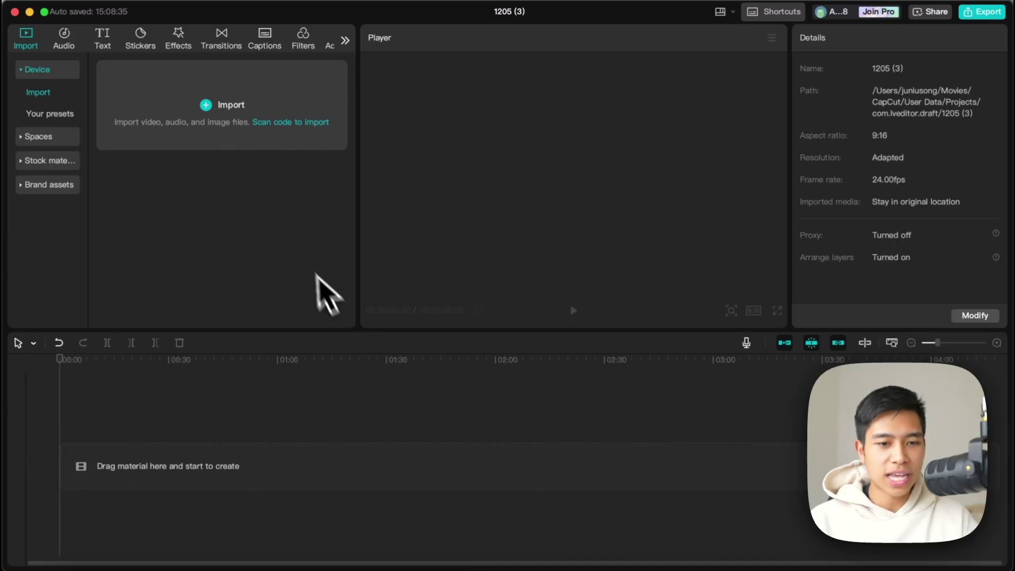
left_click(195, 103)
left_click_drag(675, 319, 403, 258)
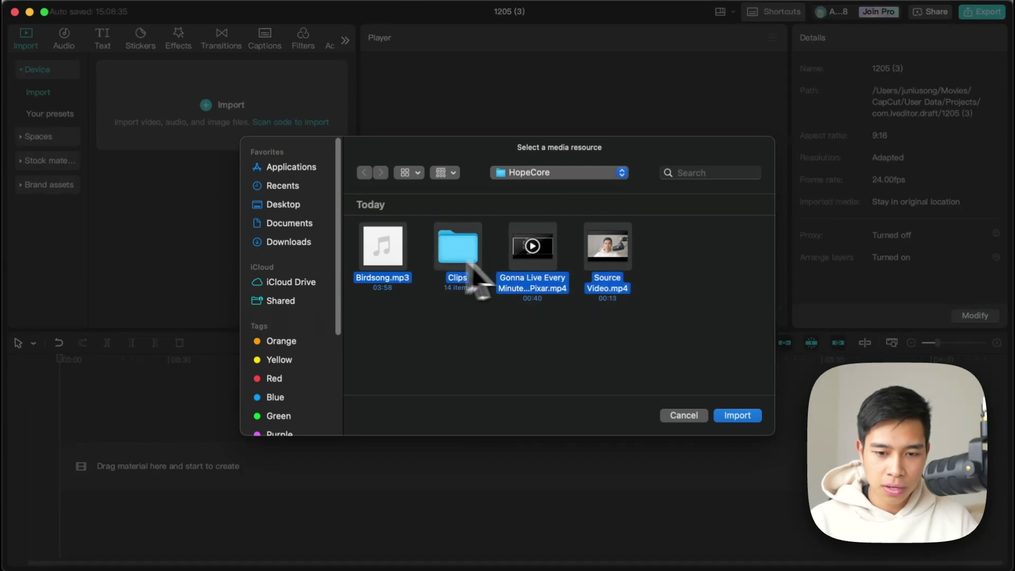
left_click(551, 258, "super")
left_click(736, 415)
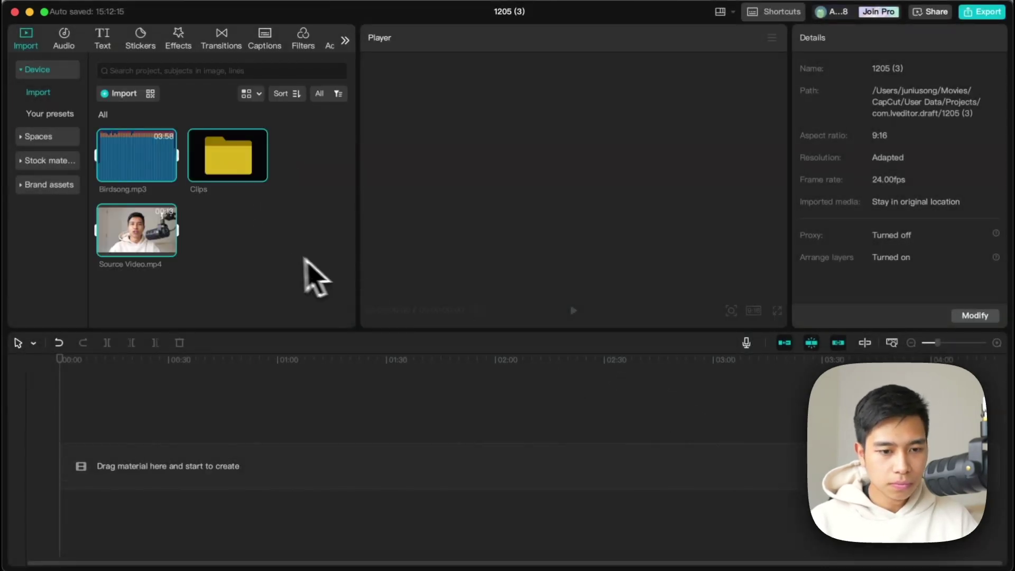
Preview Source Video.mp4, place it at the start of the empty timeline and select the clip.
left_click(137, 244)
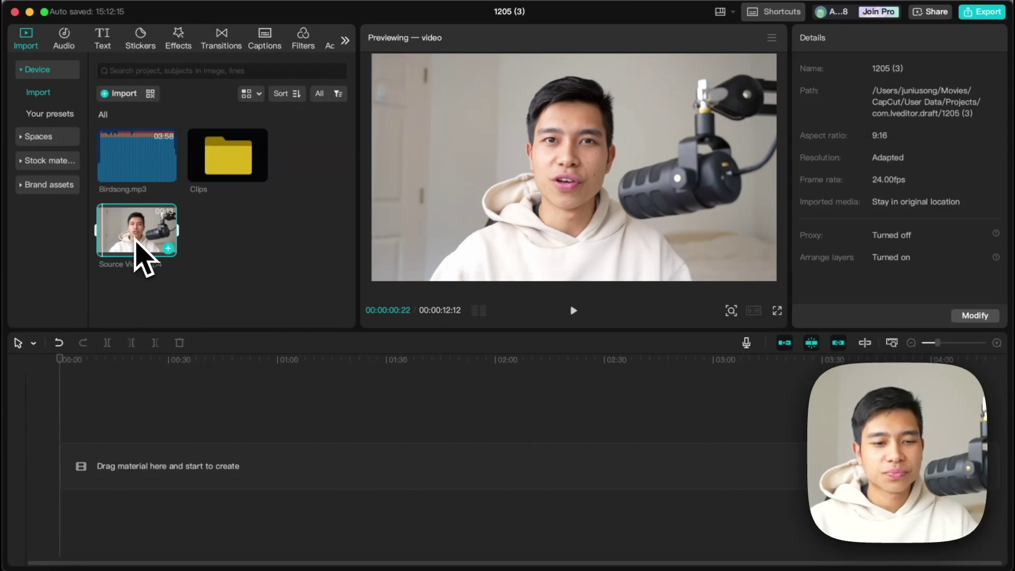
left_click_drag(136, 241, 149, 482)
mouse_move(189, 410)
left_mouse_down()
mouse_move(191, 435)
mouse_move(171, 405)
left_mouse_up()
left_click(193, 470)
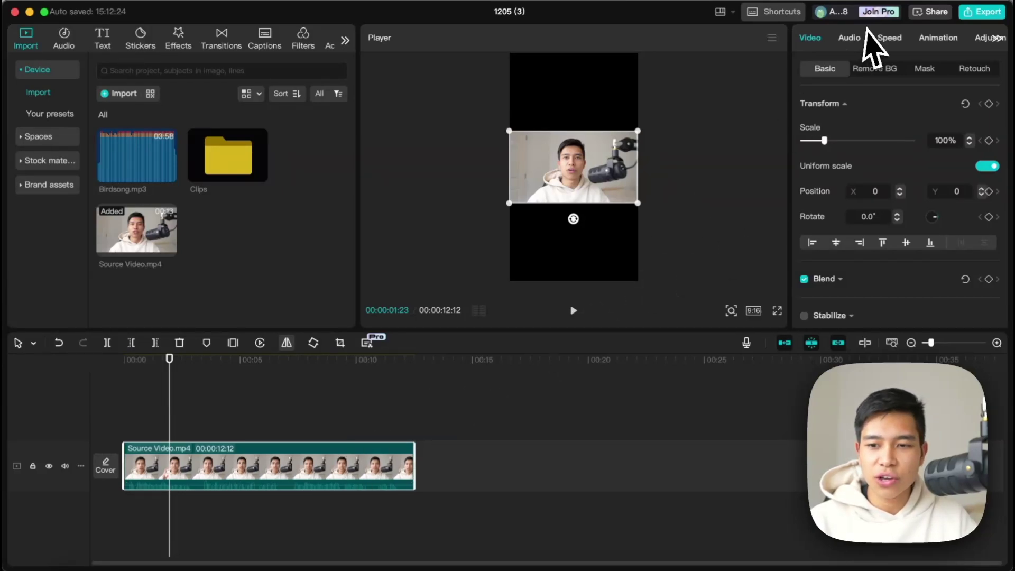
Look through the Source Video clip's audio options and raise its volume to 7.4 dB.
left_click(850, 38)
scroll(838, 195, "down", 3)
scroll(841, 216, "down", 2)
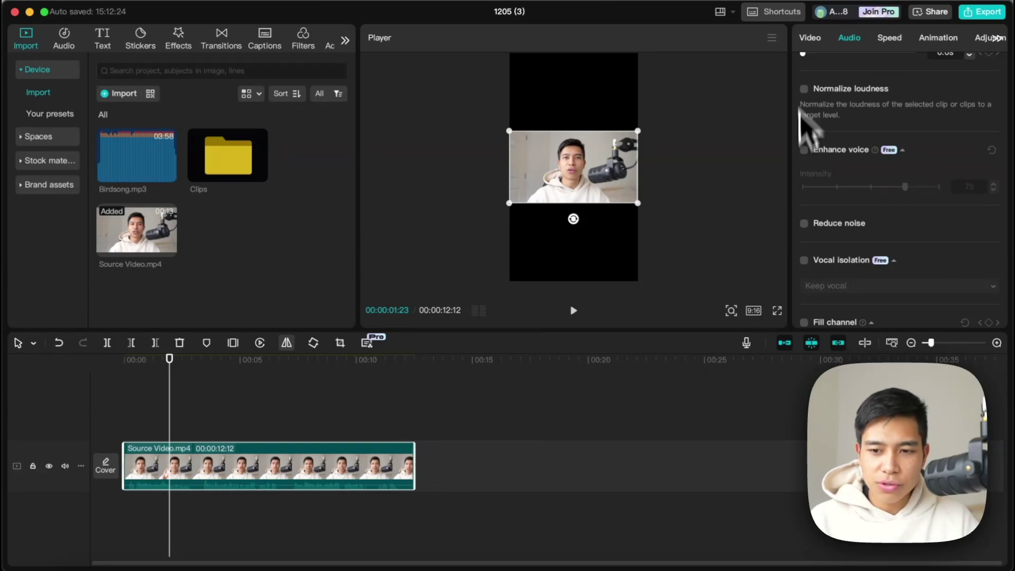
scroll(907, 243, "up", 3)
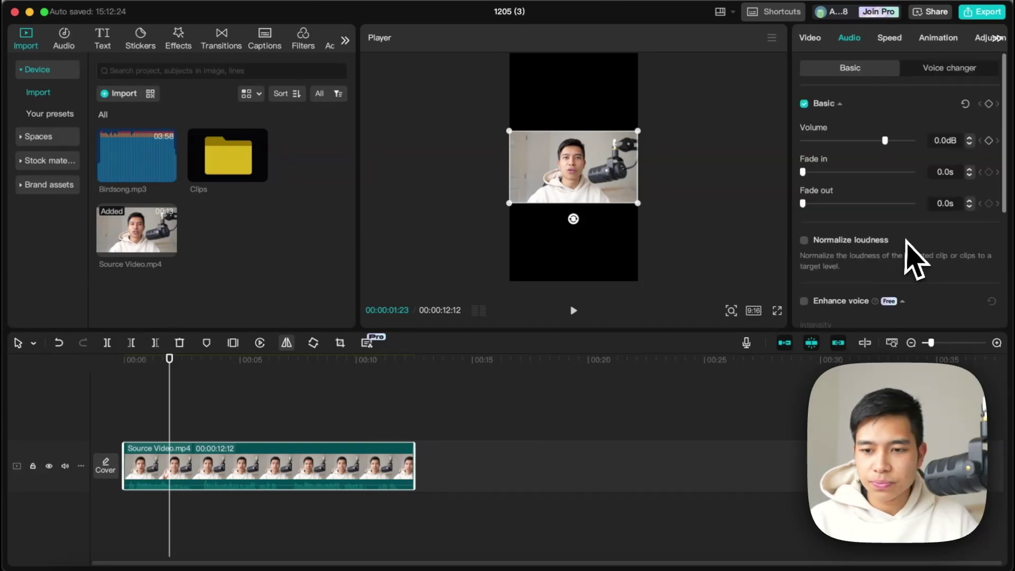
left_click_drag(885, 140, 895, 140)
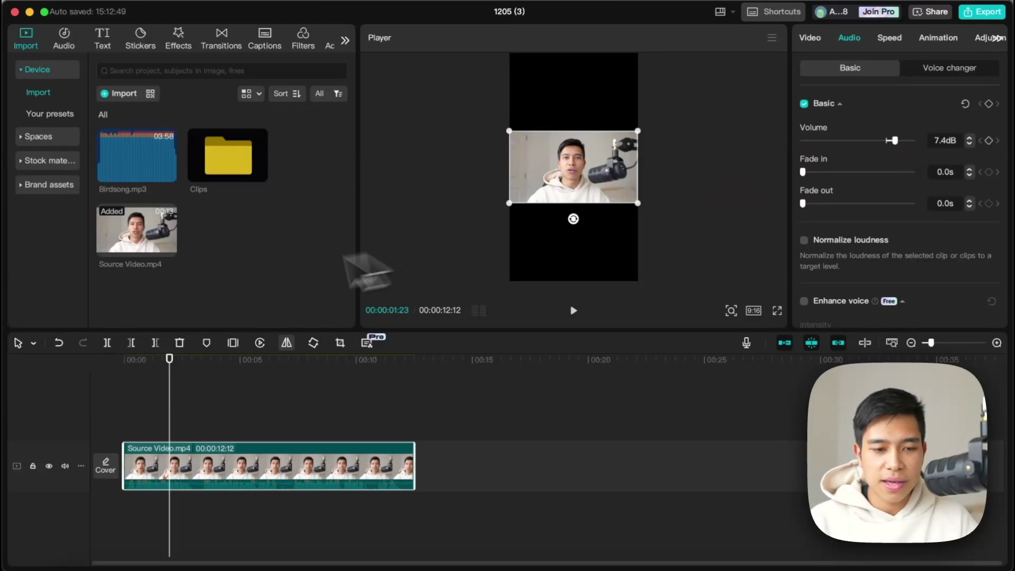
Scrub and play the Source Video clip around the three-second mark to locate where it should be cut.
left_click(191, 217)
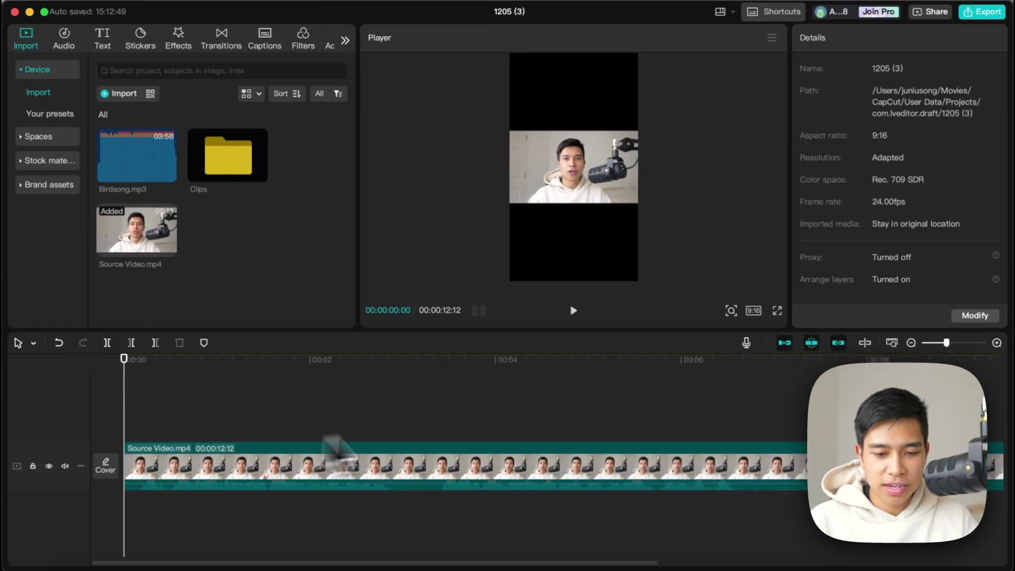
left_click(373, 454)
scroll(371, 441, "right", 3)
left_click(277, 426)
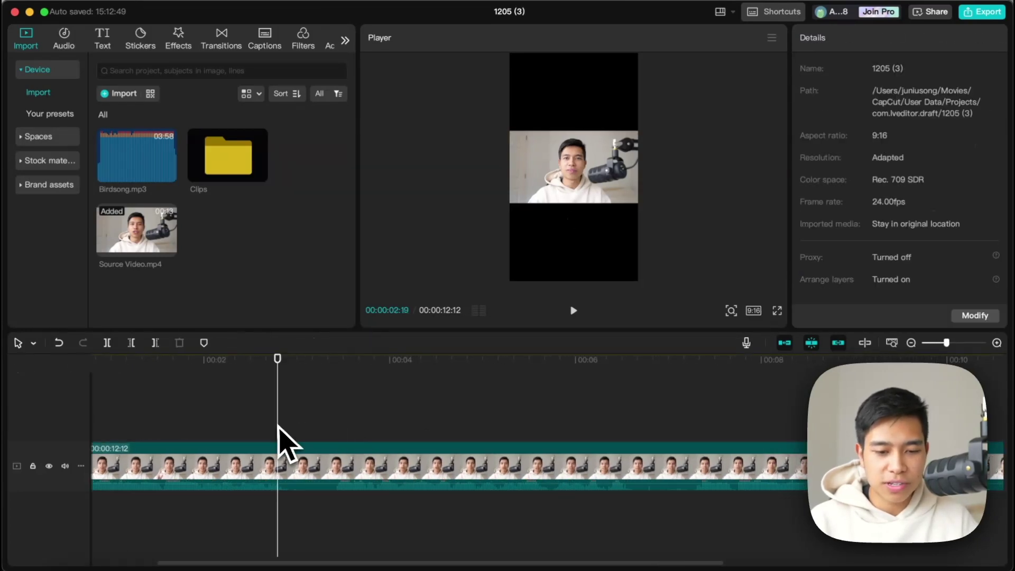
left_click(249, 428)
left_click(328, 429)
left_click(204, 427)
key("space")
key("space")
left_click(304, 437)
left_click(308, 460)
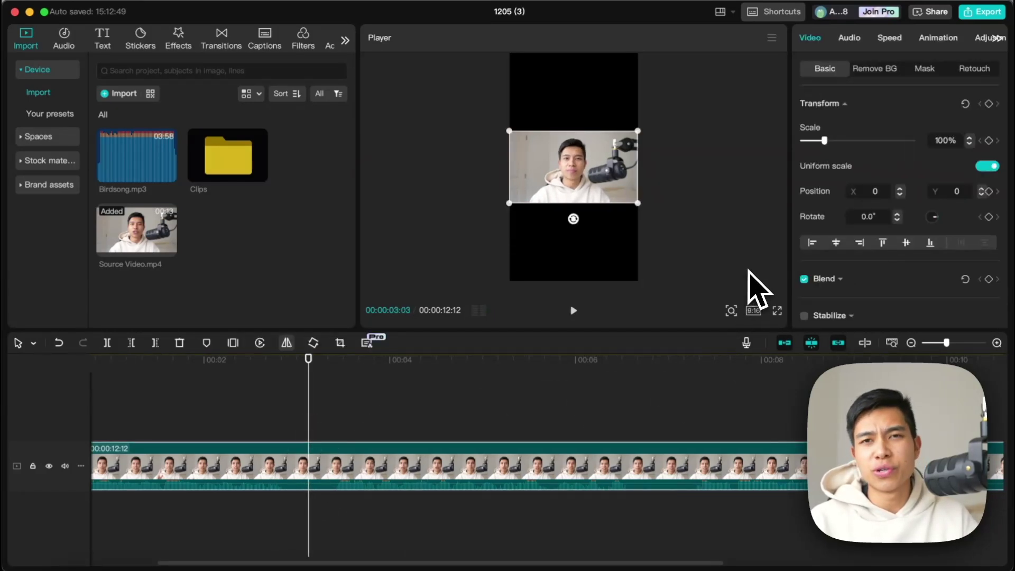
Set the project's aspect ratio to 9:16.
left_click(754, 311)
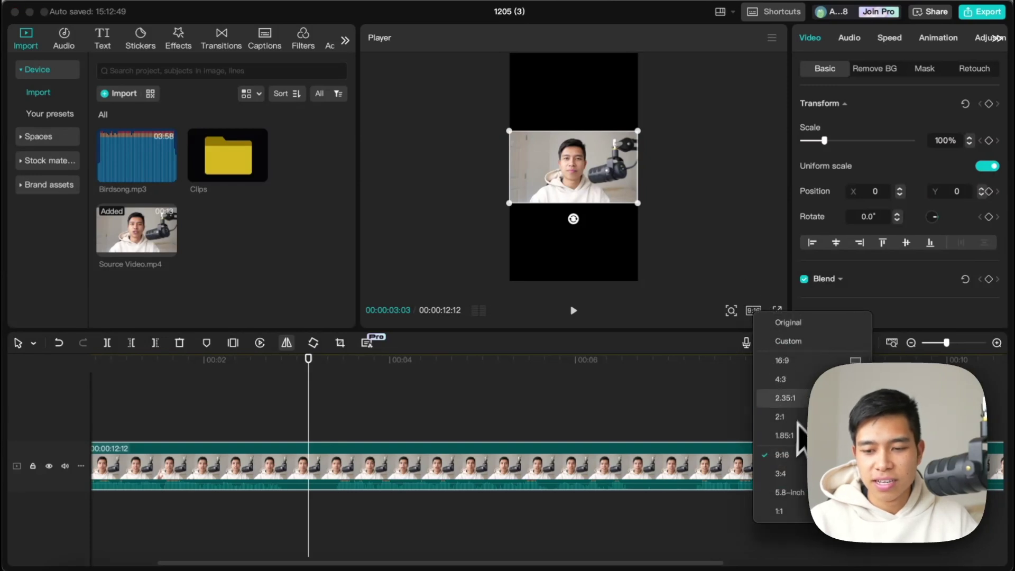
left_click(783, 460)
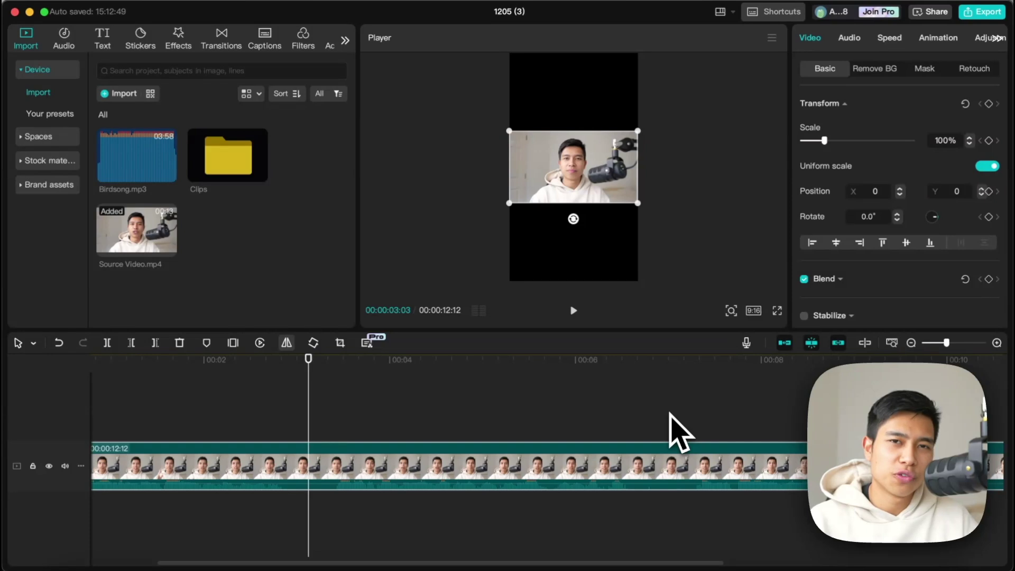
Split the Source Video clip at 00:00:03:05.
left_click(294, 437)
left_click(316, 442)
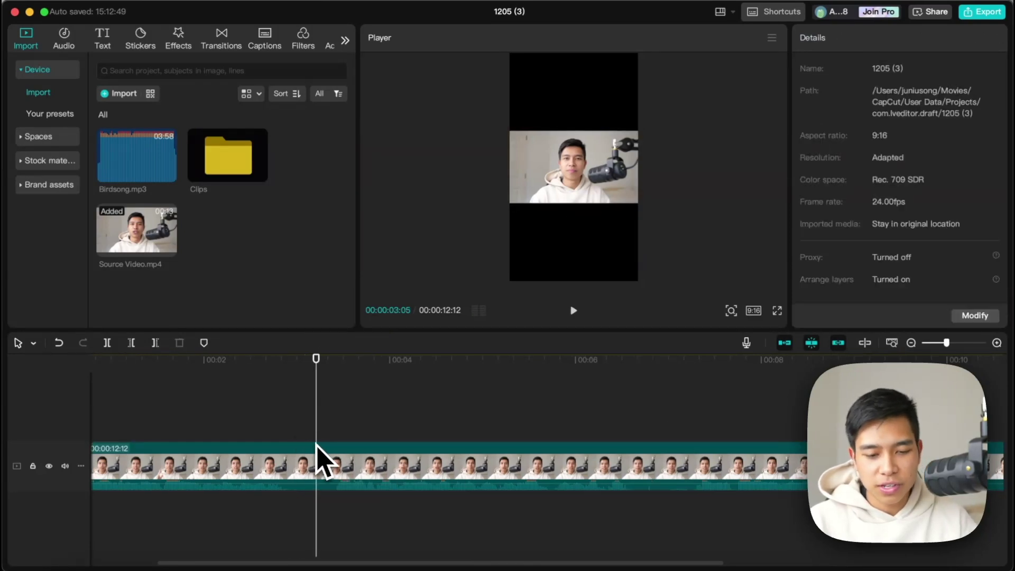
left_click(331, 469)
key("super+b")
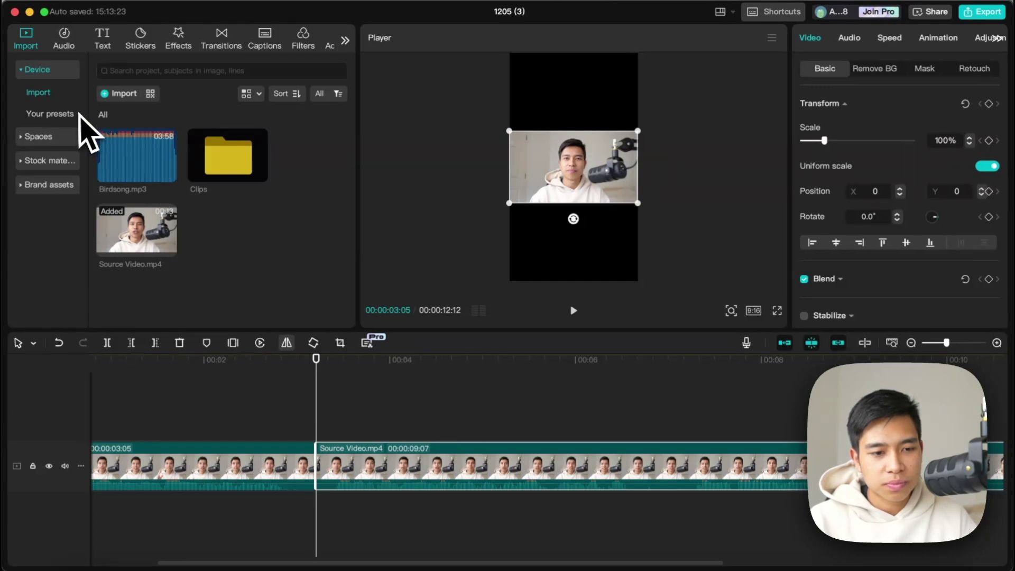
left_click(309, 468)
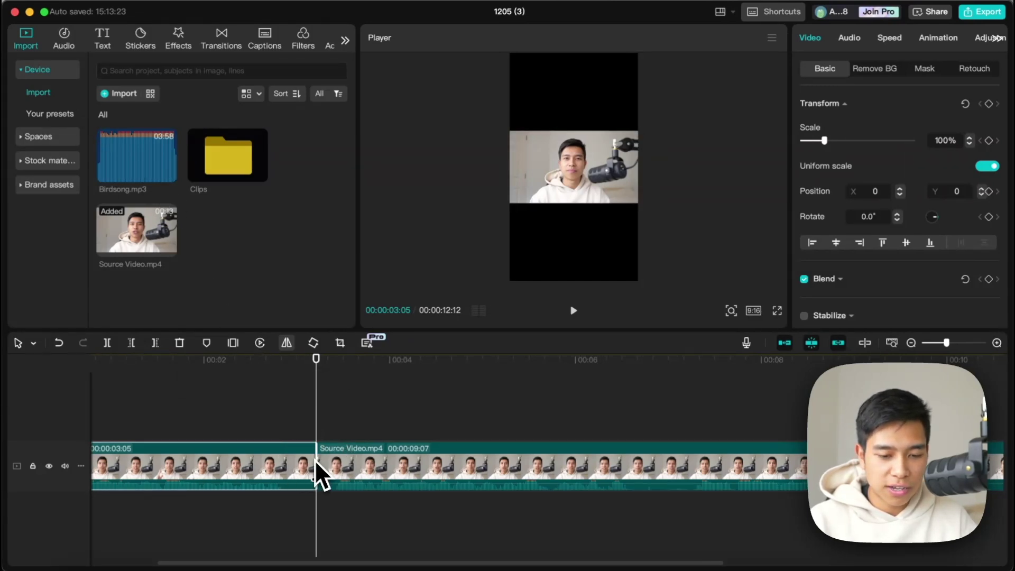
left_click_drag(316, 475, 296, 474)
key("super+z")
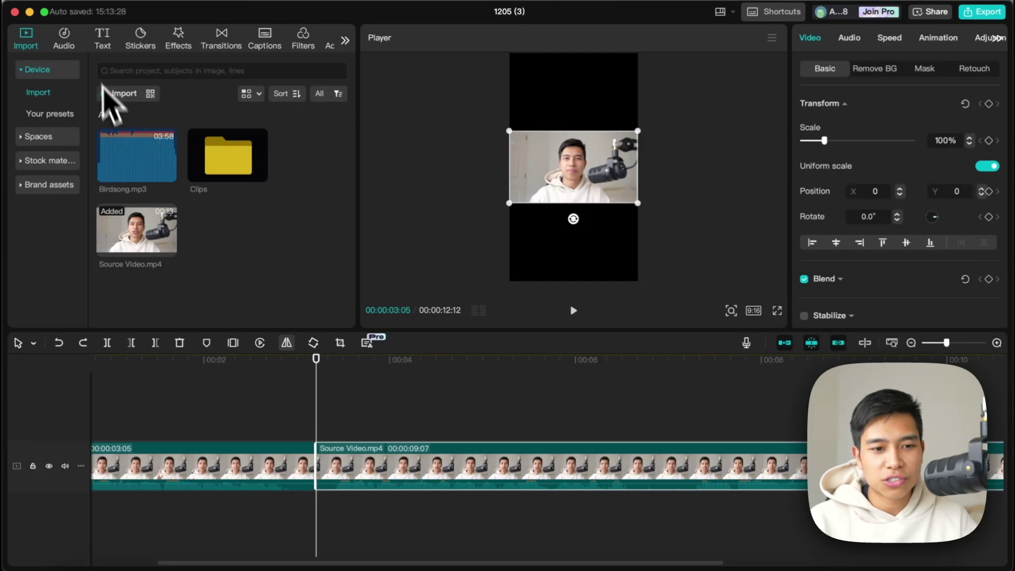
Insert the black clip from the stock materials between the two Source Video clips and play back the cut.
left_click(67, 160)
left_click_drag(130, 275, 328, 483)
left_click(259, 418)
key("space")
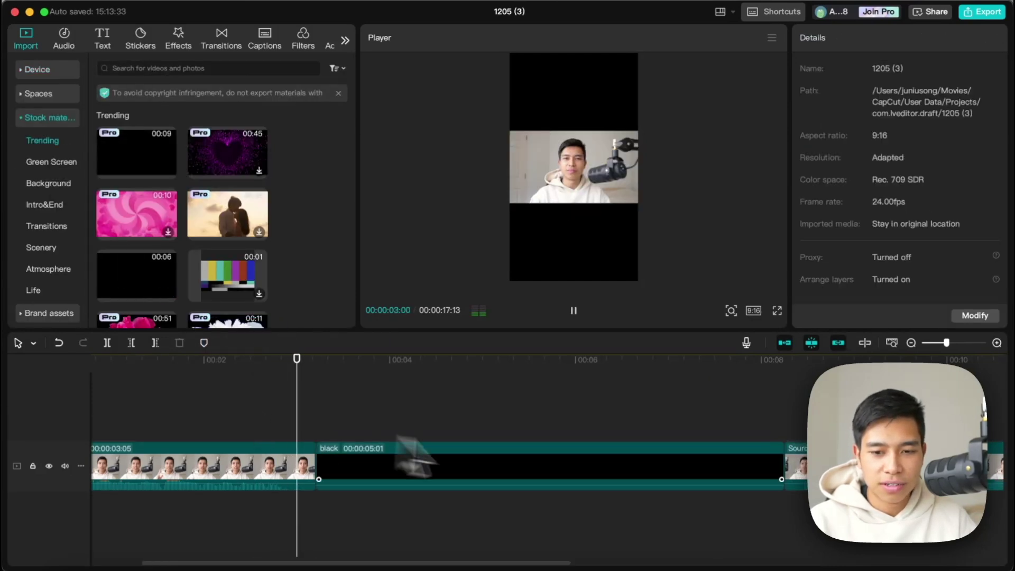
key("space")
Trim the black clip to 00:00:01:15, the first Source Video clip to 00:00:03:00 and the second one to 00:00:09:05.
left_click_drag(783, 455, 465, 455)
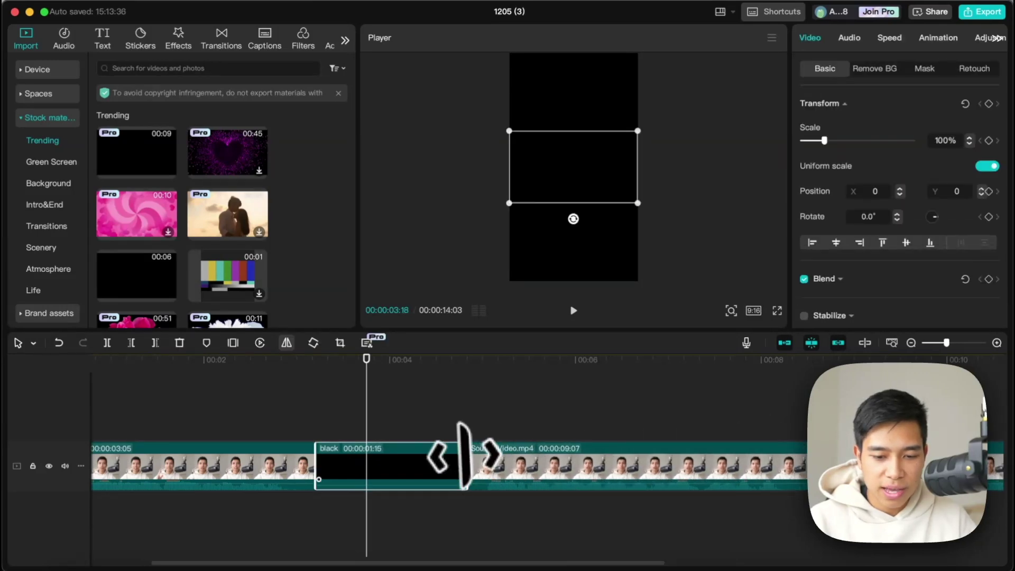
left_click(465, 455)
left_click_drag(299, 449, 295, 451)
Play the second Source Video clip to find the next cut point and split it at 00:00:08:07.
scroll(294, 452, "down", 3)
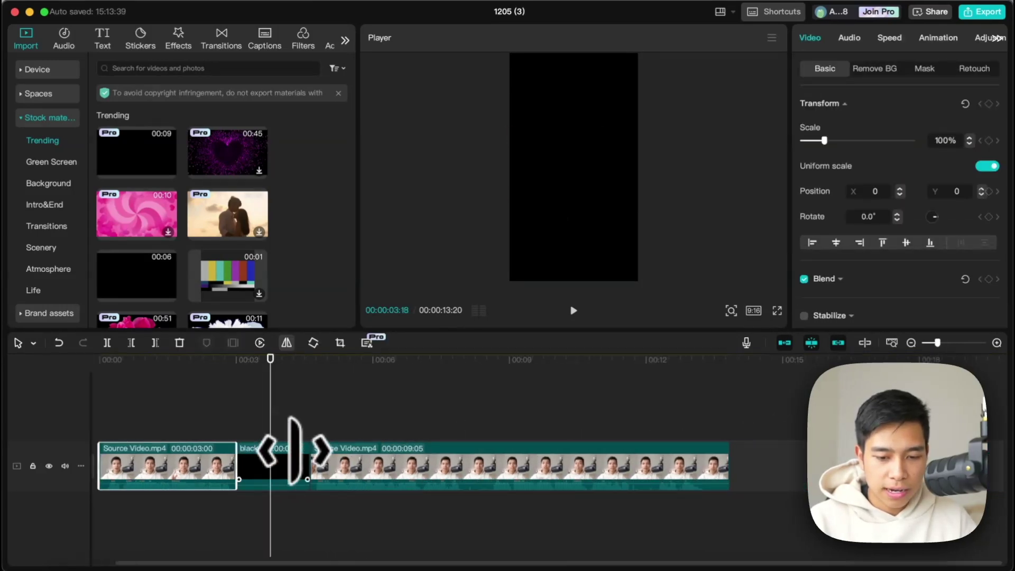
left_click(457, 432)
key("space")
key("space")
left_click(491, 458)
key("ctrl+b")
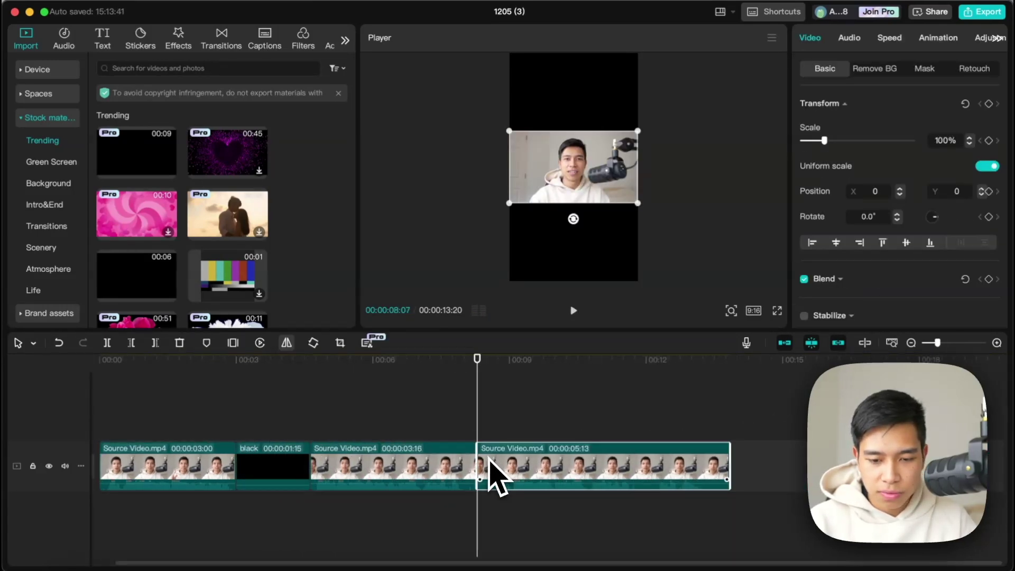
Trim the Source Video clip after the cut to 00:00:05:06 and insert the black clip from the stock materials before it.
scroll(487, 465, "up", 5)
mouse_move(487, 467)
left_mouse_down()
mouse_move(442, 467)
mouse_move(451, 479)
mouse_move(474, 465)
left_mouse_up()
left_click_drag(130, 264, 470, 460)
key("super+minus")
scroll(467, 459, "right", 4)
scroll(536, 476, "right", 3)
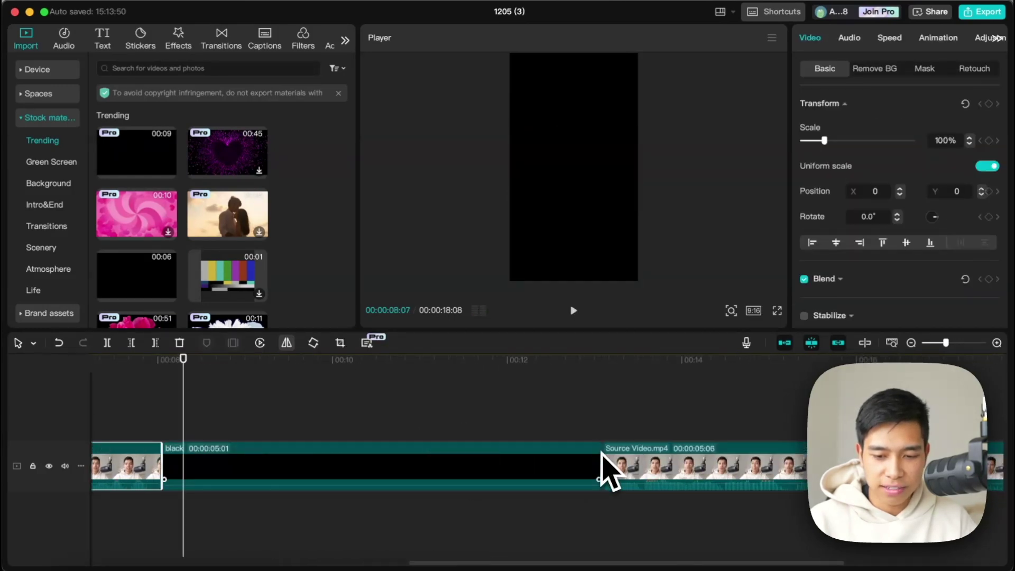
Shorten the second black clip to about 1 second, play back the cut and return the playhead to the start.
left_click_drag(607, 469, 273, 460)
left_click(227, 441)
key("space")
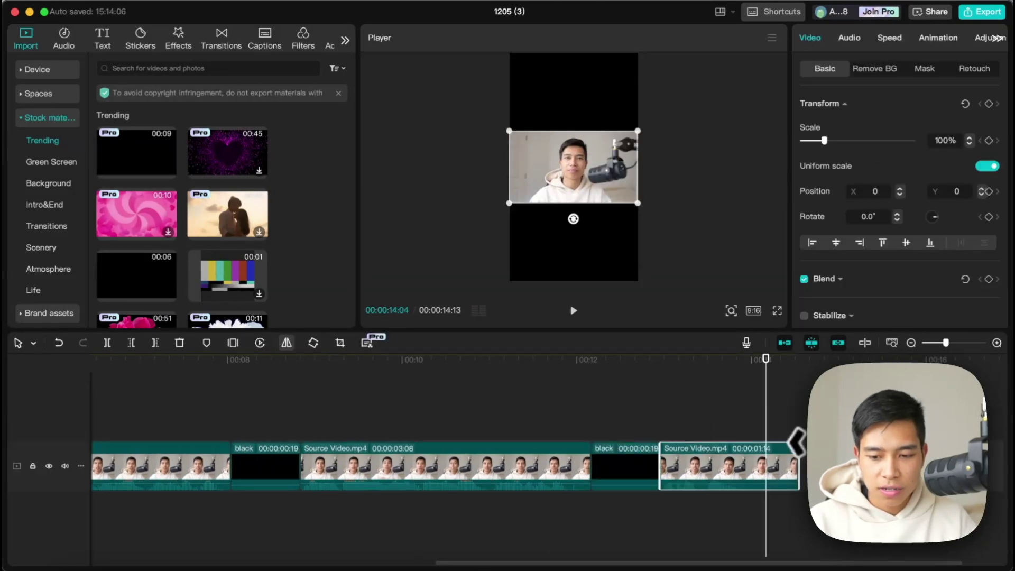
key("super+minus")
key("super+minus")
left_click(604, 380)
left_click_drag(604, 380, 66, 439)
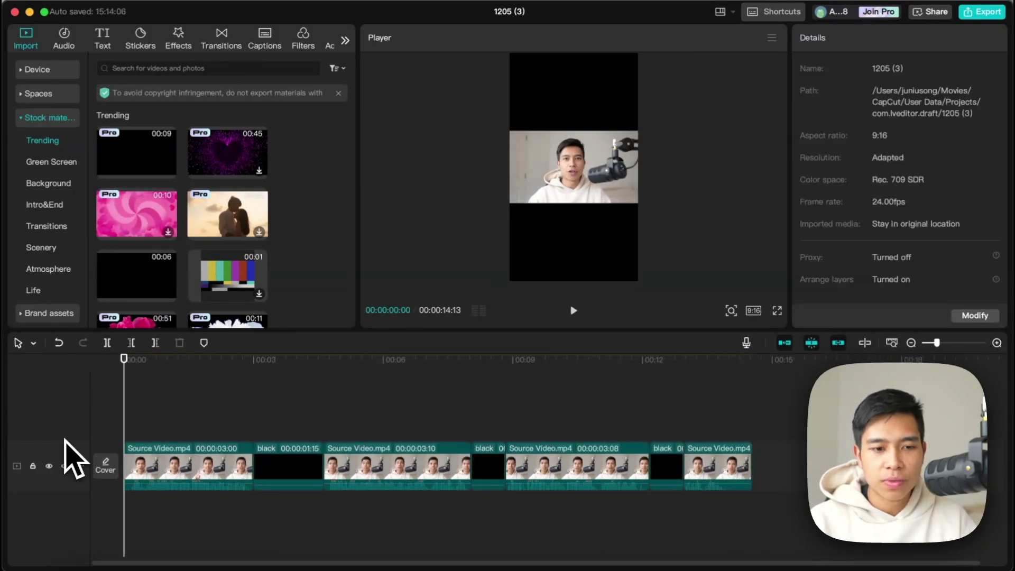
Add Birdsong.mp3 from the imported device media below the video and trim off its quiet intro, starting it at the third Source Video clip.
left_click(37, 70)
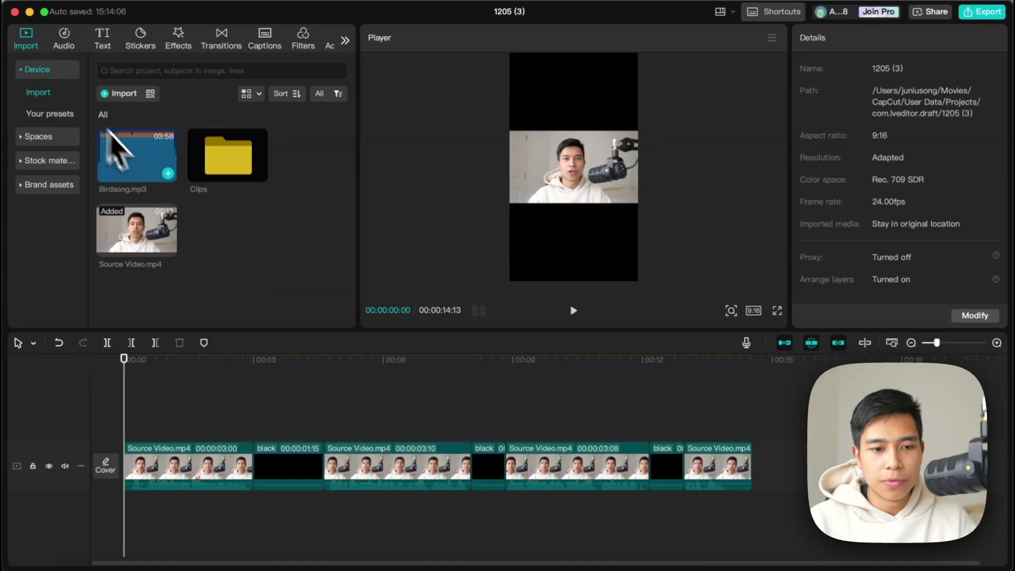
left_click(131, 163)
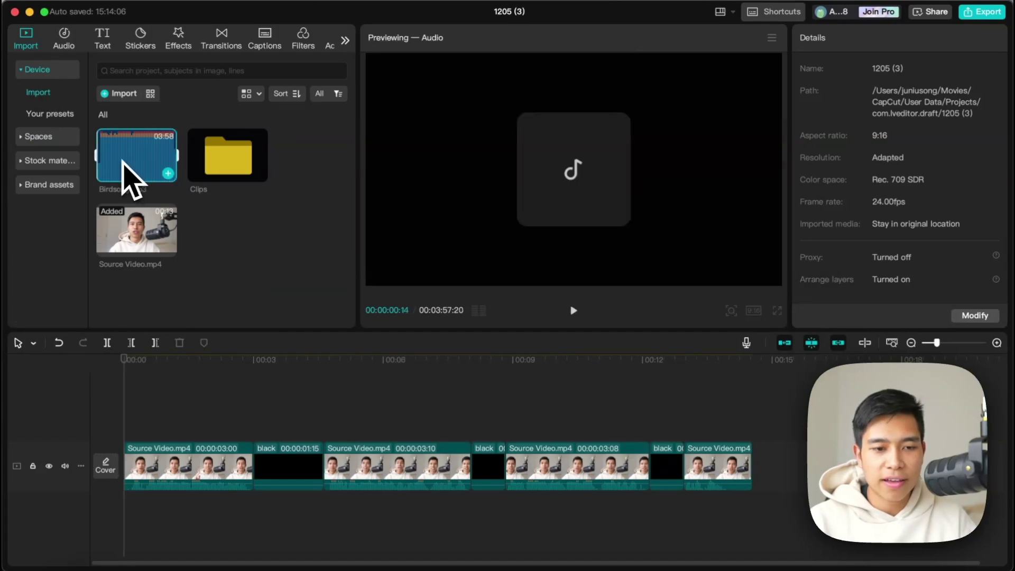
left_click_drag(102, 159, 502, 518)
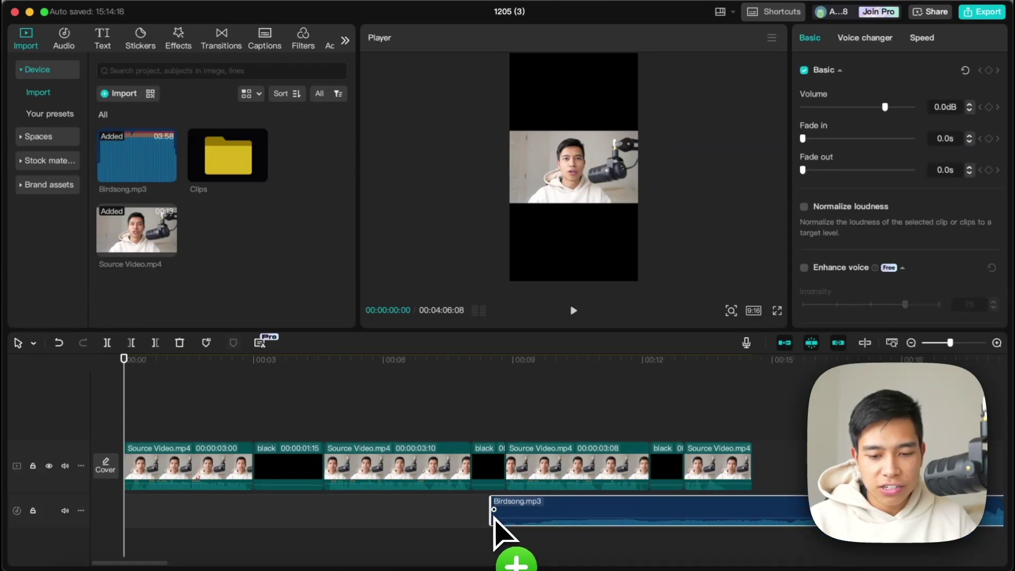
left_click(509, 535)
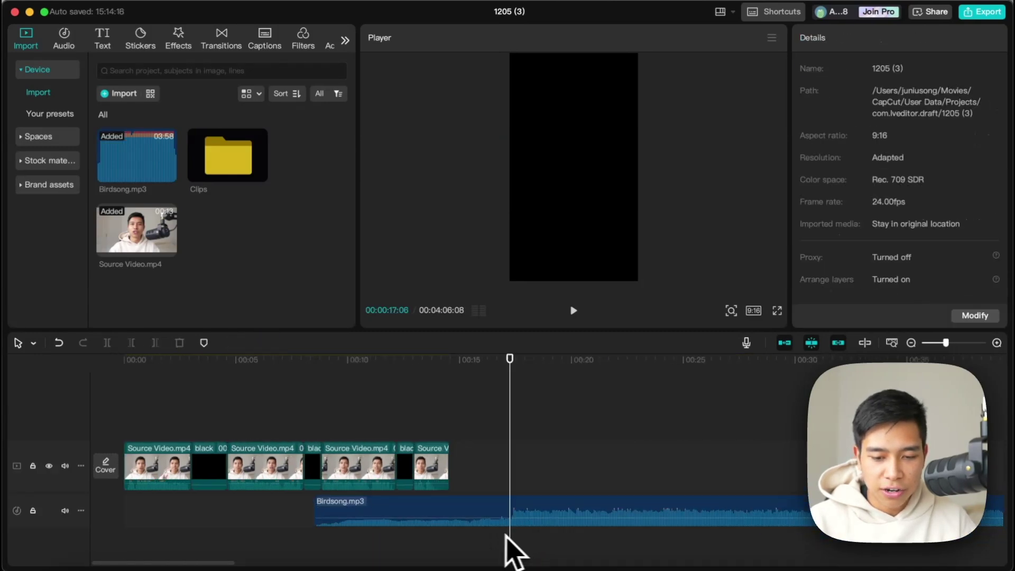
mouse_move(315, 508)
left_mouse_down()
mouse_move(517, 506)
mouse_move(332, 501)
left_mouse_up()
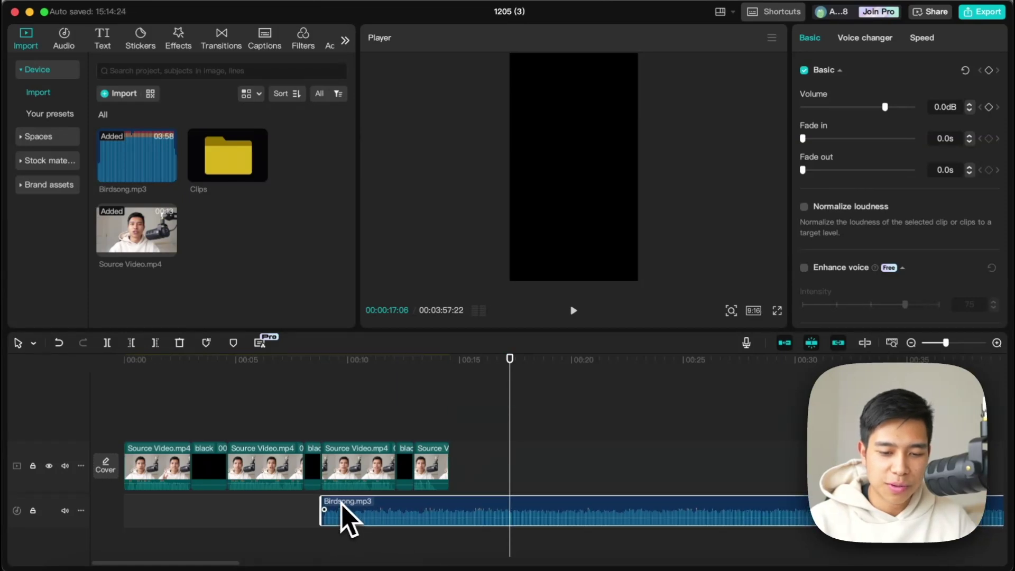
scroll(344, 517, "up", 5)
scroll(340, 505, "right", 5)
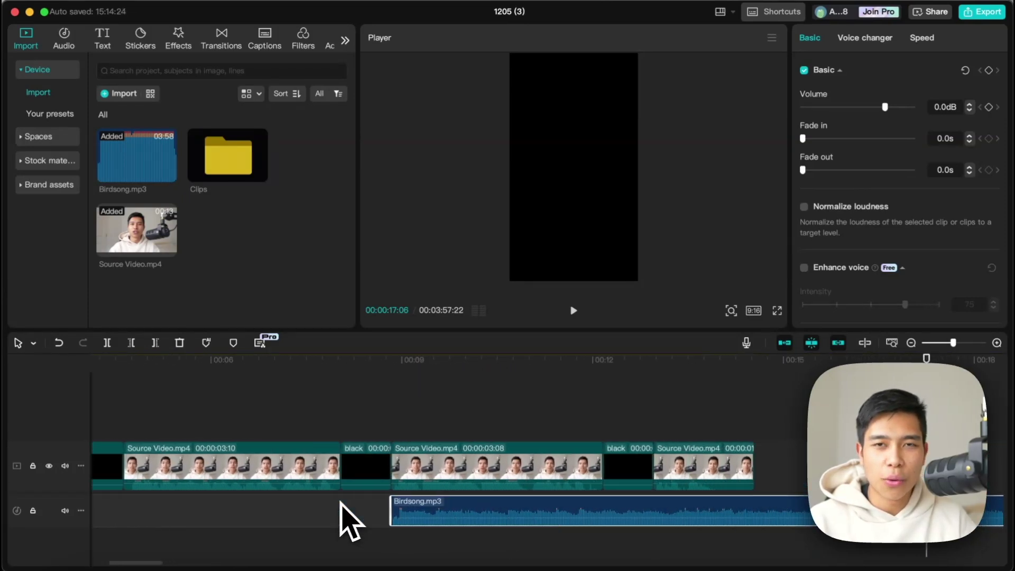
Shift the start of Birdsong.mp3 earlier to about 00:00:08:06, inside the second black clip, and play back the music entry.
left_click(249, 516)
key("space")
key("space")
left_click_drag(285, 508, 265, 507)
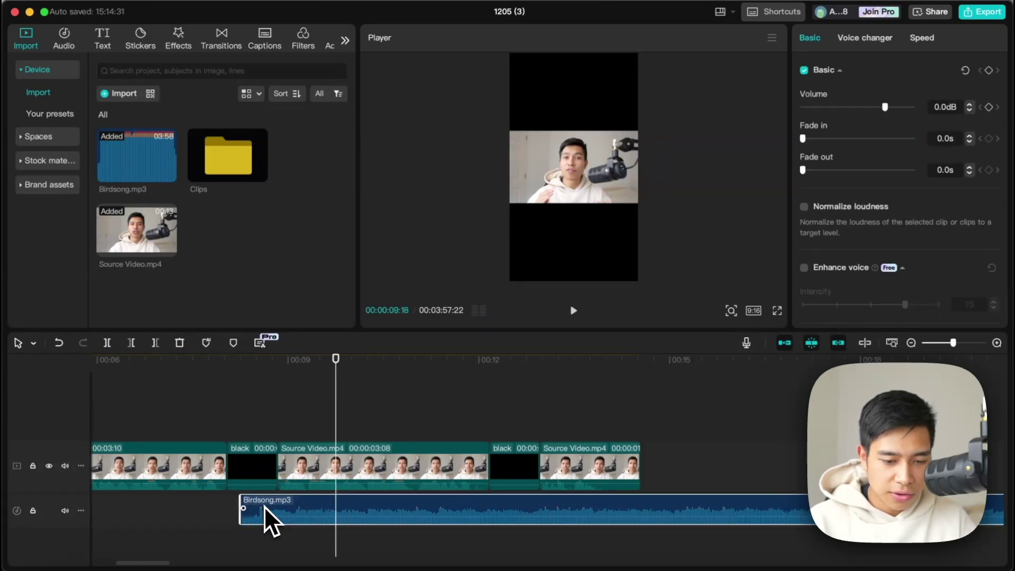
left_click(227, 516)
key("space")
key("space")
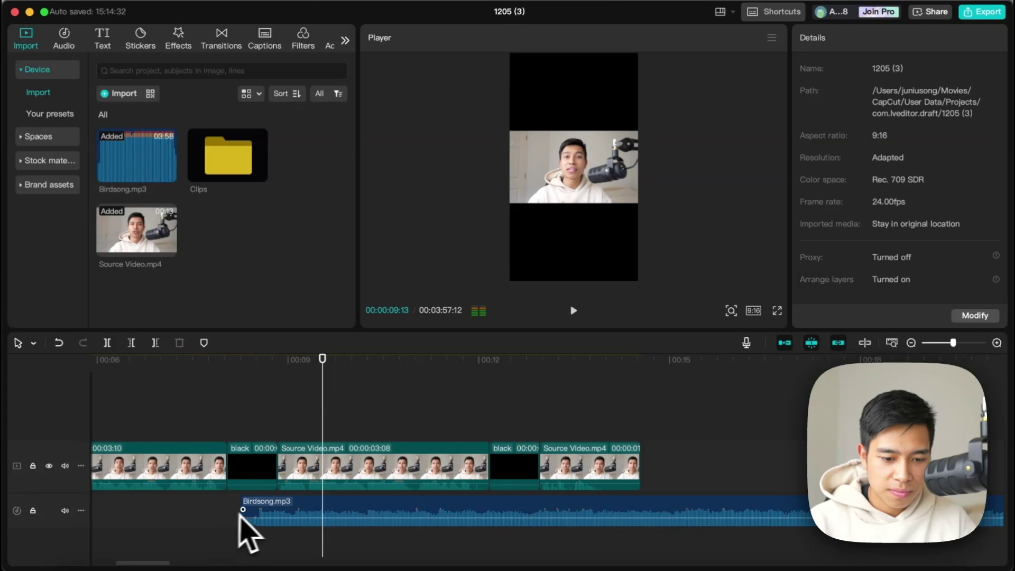
Give Birdsong.mp3 a 0.2 s fade-in, move its start to about 00:00:08:12 and play back the transition.
left_click_drag(243, 511, 254, 511)
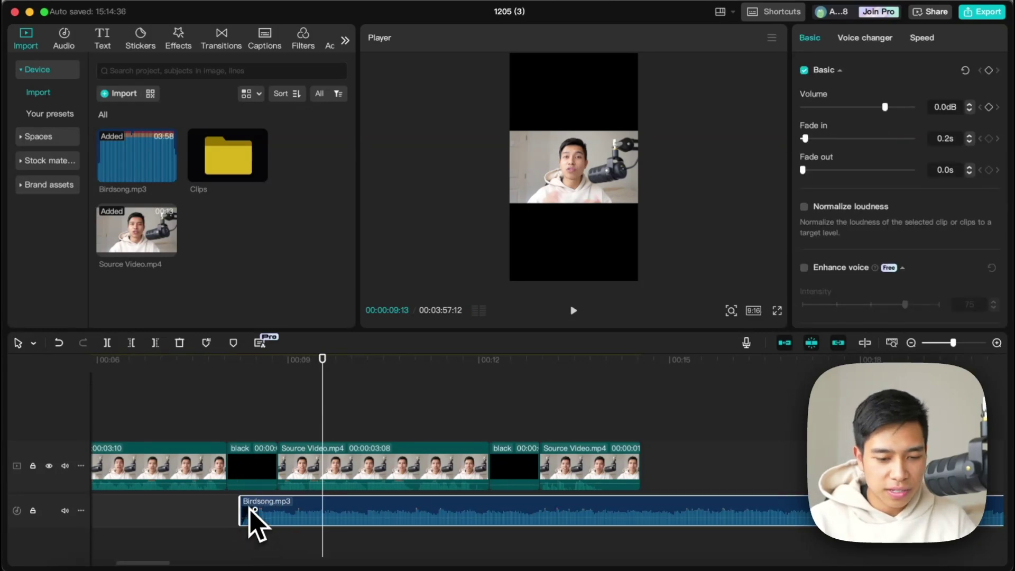
left_click(250, 511)
key("space")
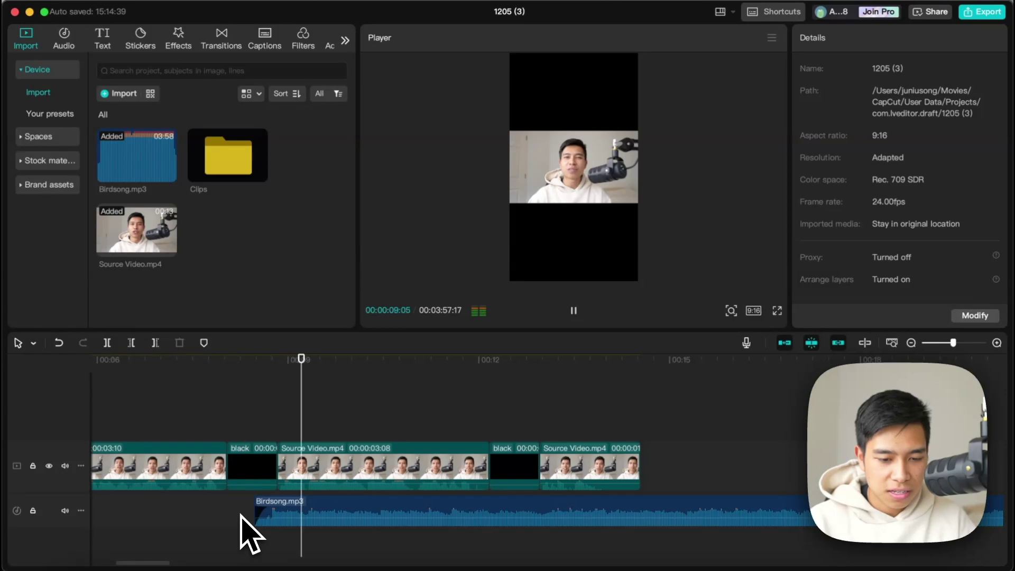
key("space")
Extend the second black clip to 00:00:01:03 and play back the transition into the third Source Video clip.
mouse_move(293, 506)
left_mouse_down()
mouse_move(271, 505)
mouse_move(299, 479)
mouse_move(301, 513)
left_mouse_up()
left_click(217, 513)
key("space")
key("space")
left_click(229, 534)
Cut Birdsong.mp3 off at 00:00:17:16, past the end of the video, and give it a fade-out of about 1.8 s.
key("space")
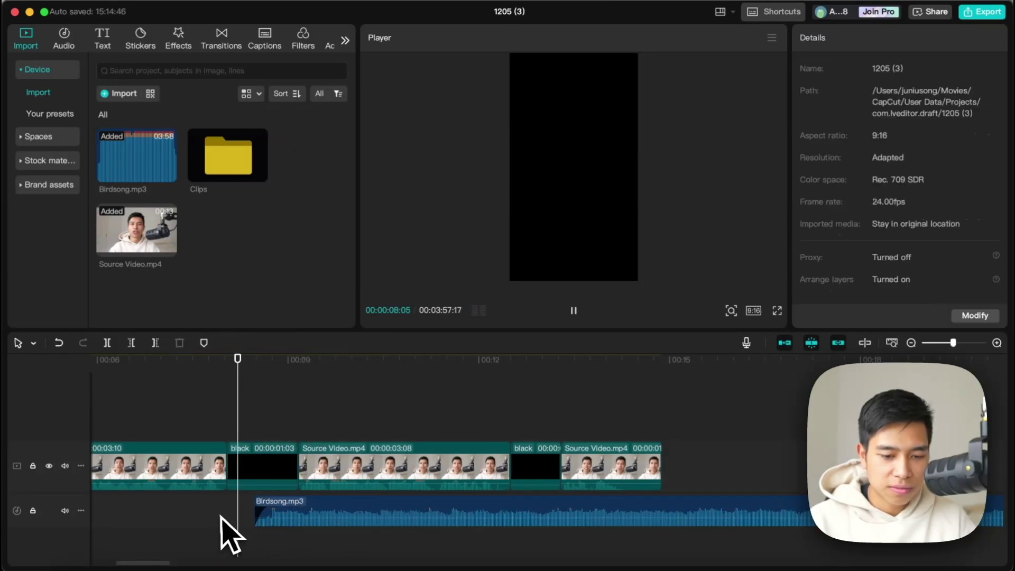
scroll(228, 534, "down", 5)
key("space")
left_click(367, 422)
key("space")
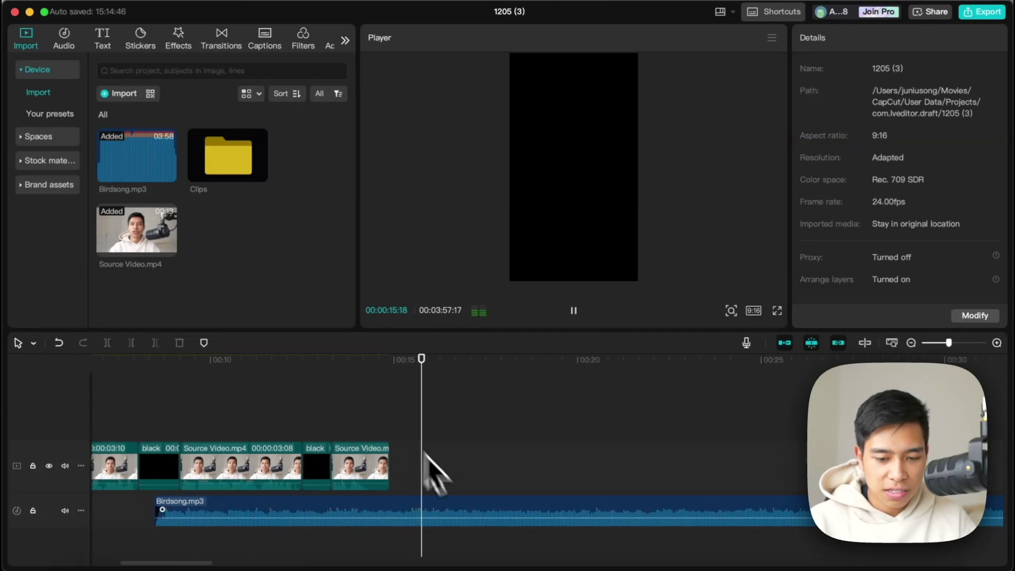
left_click(479, 516)
key("super+b")
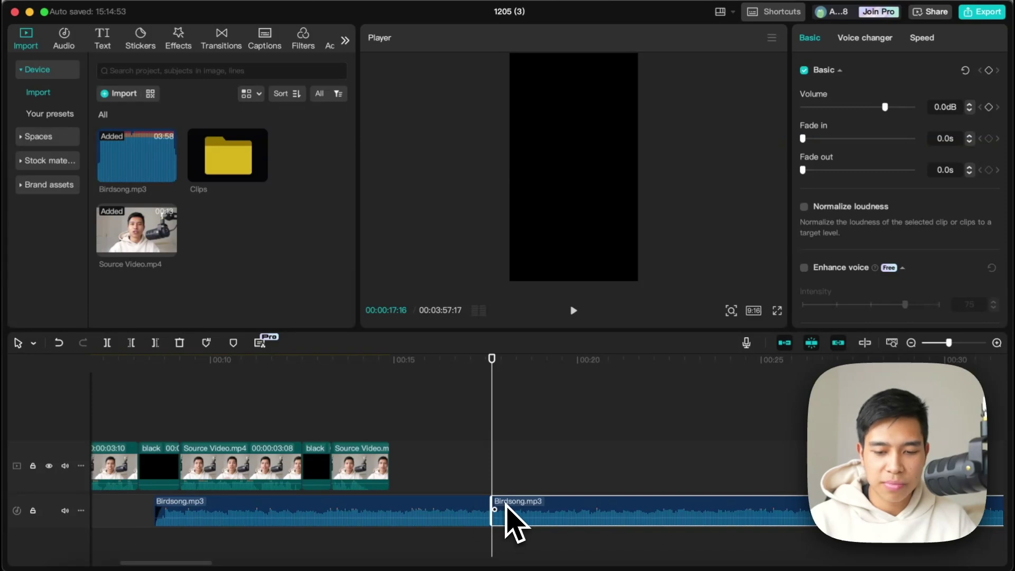
key("Delete")
left_click_drag(729, 511, 663, 511)
Extend the third black clip to about 1.3 seconds, play back the ending and return the playhead to the start.
left_click(535, 422)
left_click(529, 426)
key("space")
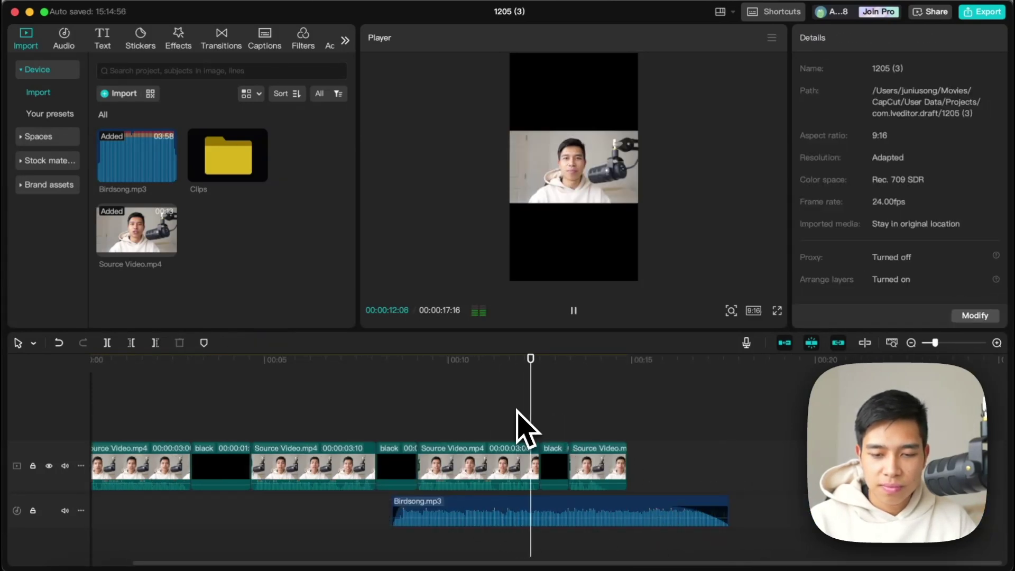
key("space")
left_click_drag(568, 448, 583, 449)
left_click(560, 428)
key("space")
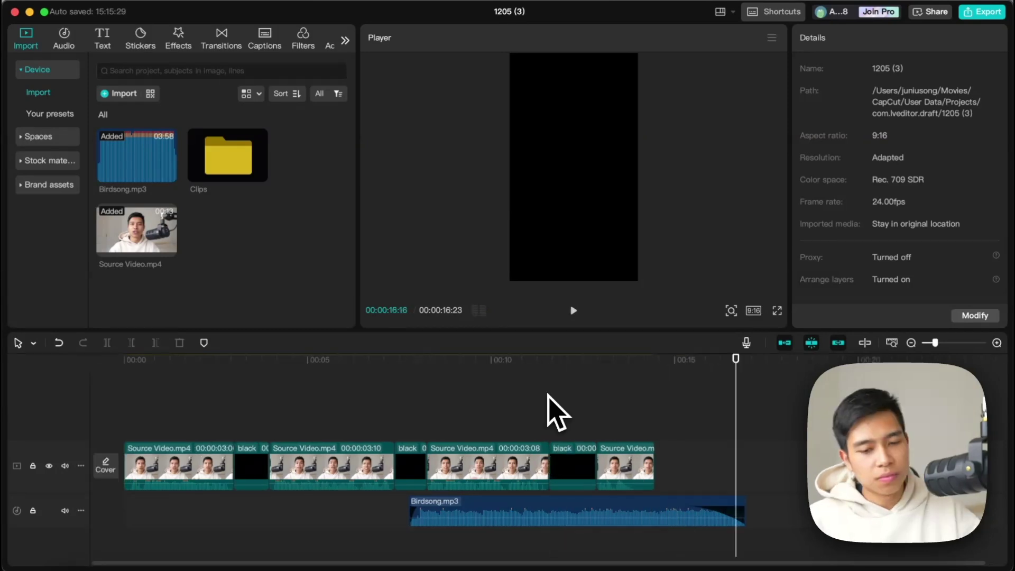
left_click(549, 398)
left_click_drag(548, 398, 133, 394)
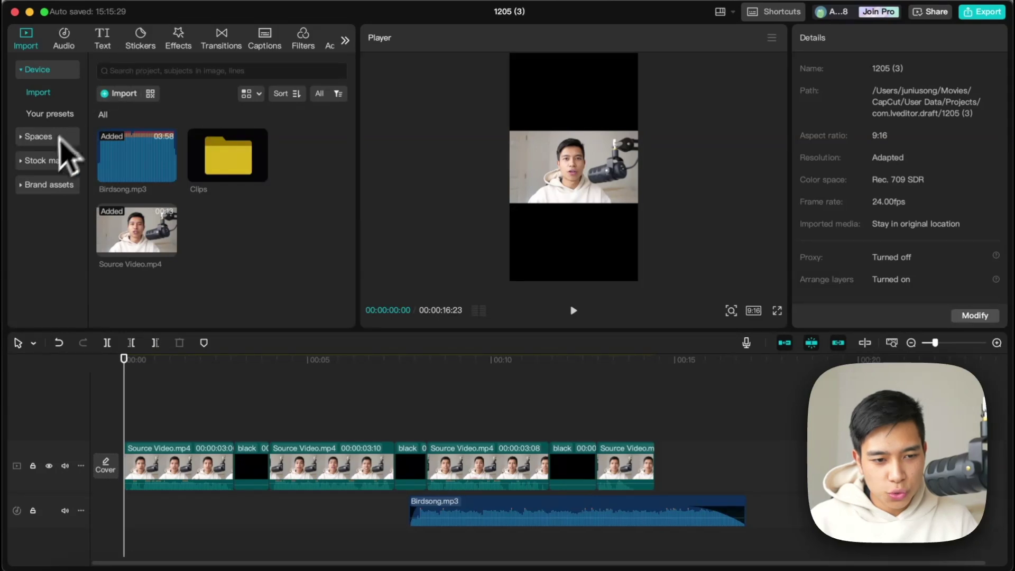
Place the black stock clip on a new track above the first Source Video clip and scale it to 354%.
left_click(49, 161)
left_click_drag(137, 153, 127, 426)
left_click(153, 423)
left_click_drag(826, 139, 880, 167)
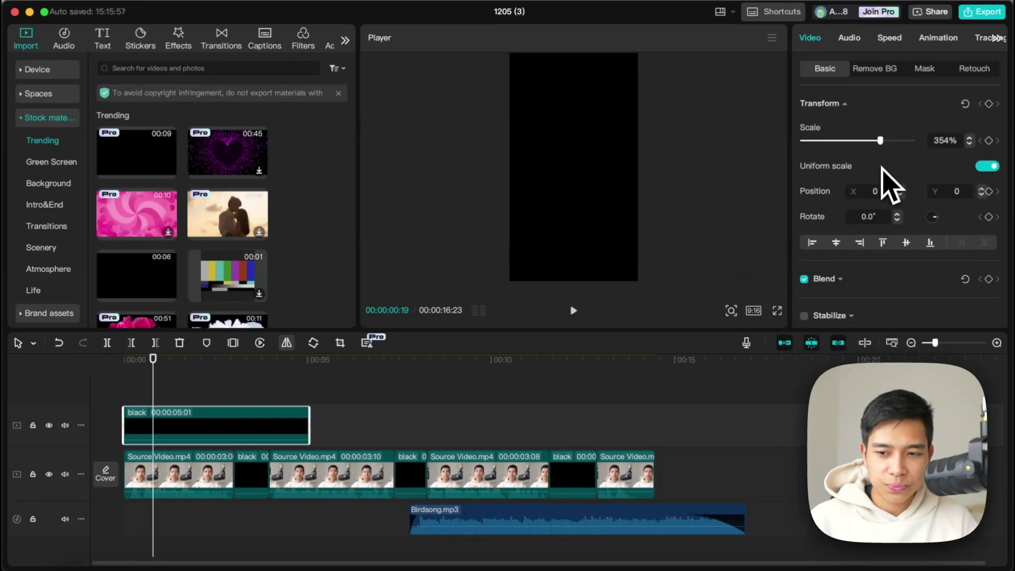
Apply an inverted rectangle mask to the overlaid black clip and resize it to 462 by 466.
left_click(931, 74)
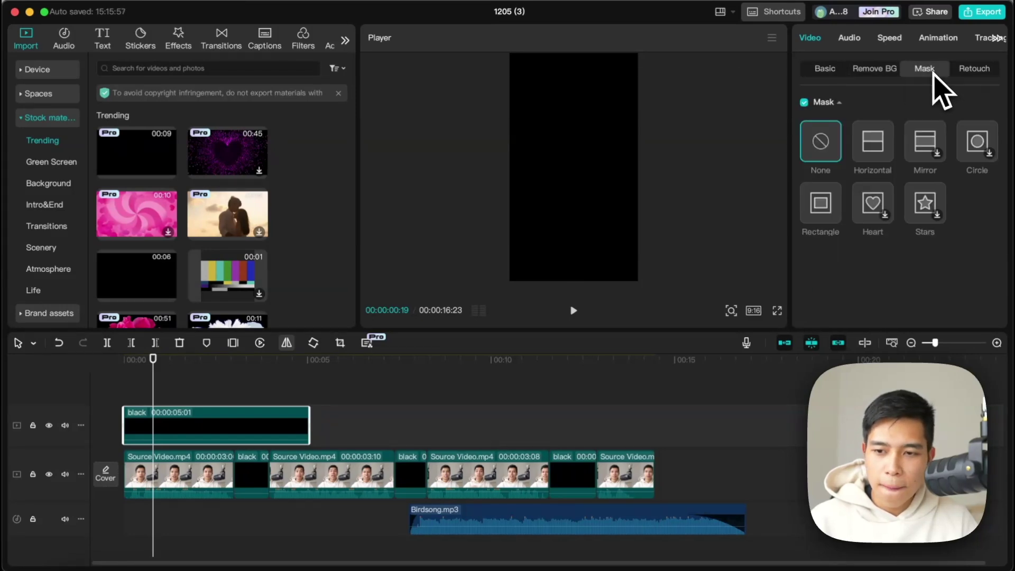
left_click(820, 207)
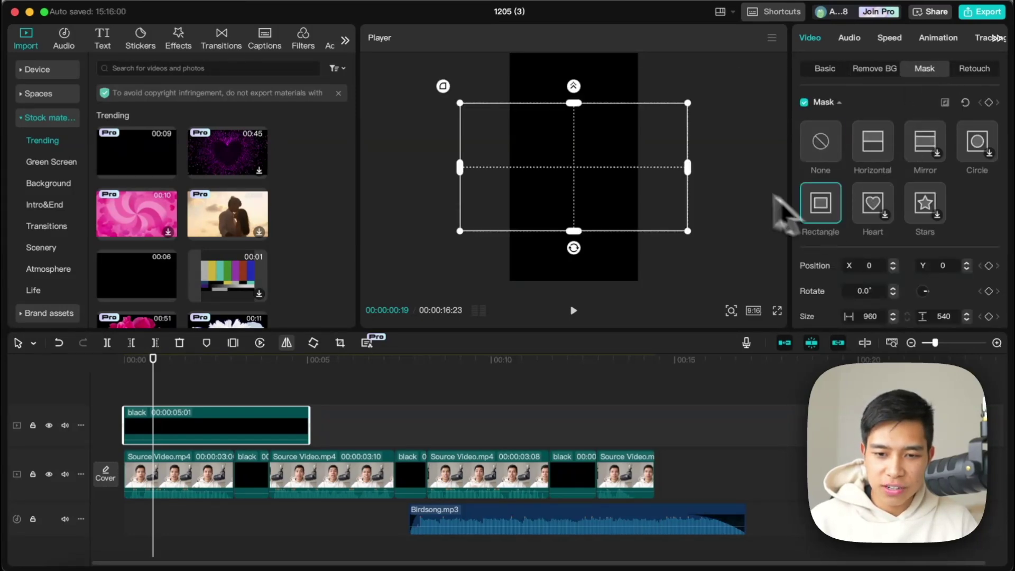
left_click(946, 103)
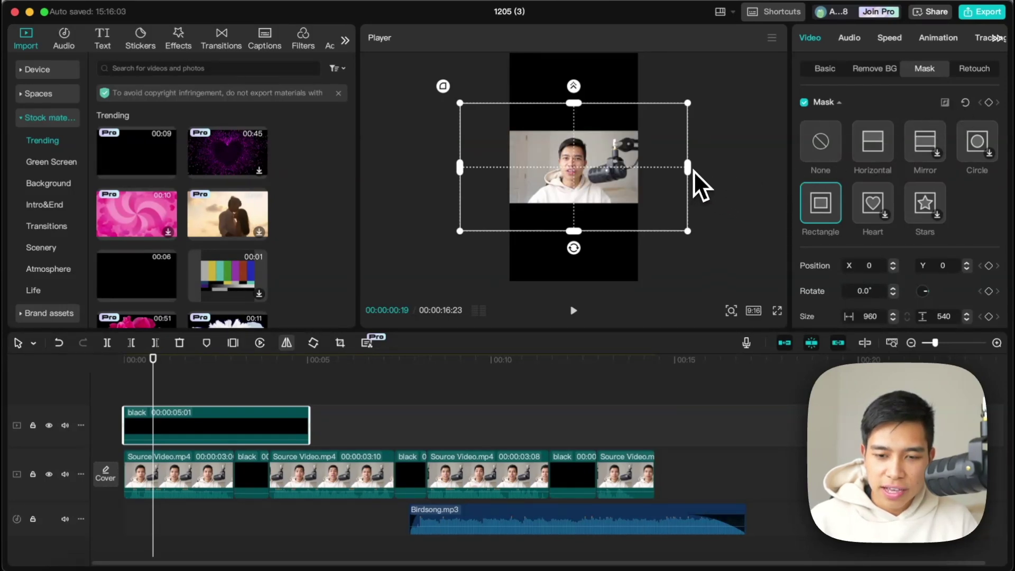
left_click_drag(690, 172, 633, 170)
left_click_drag(574, 104, 577, 116)
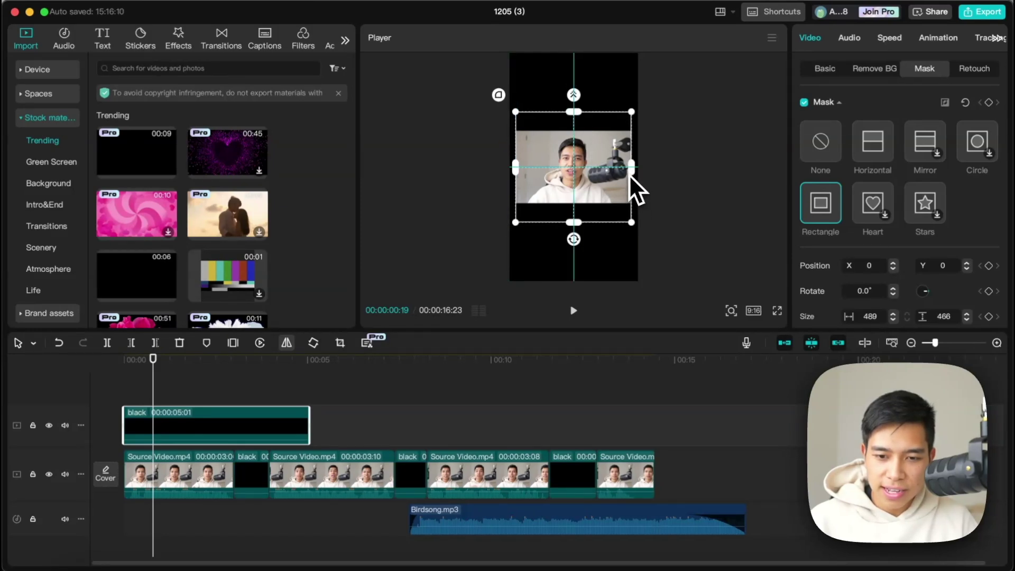
left_click_drag(627, 173, 625, 171)
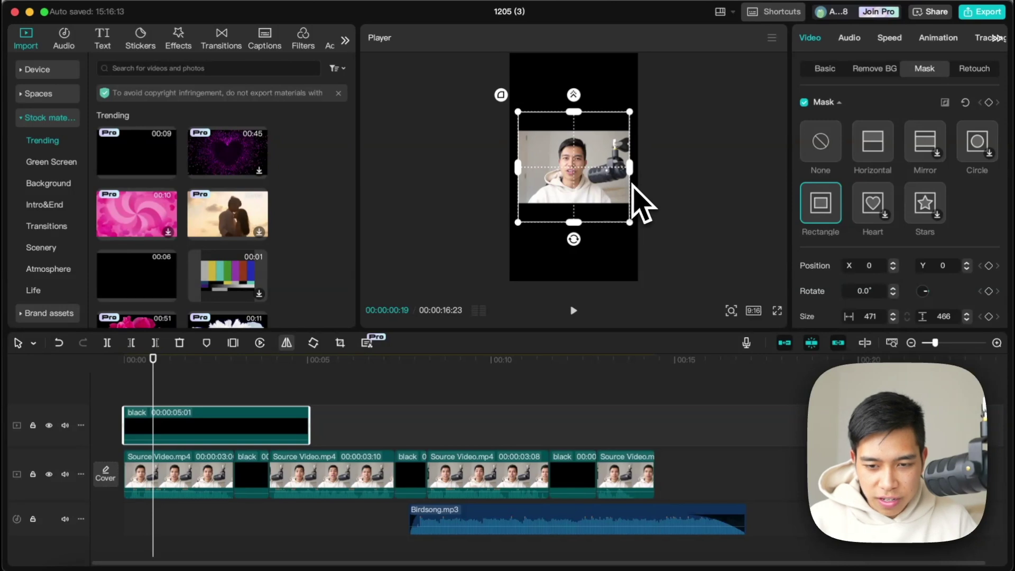
left_click_drag(635, 185, 633, 178)
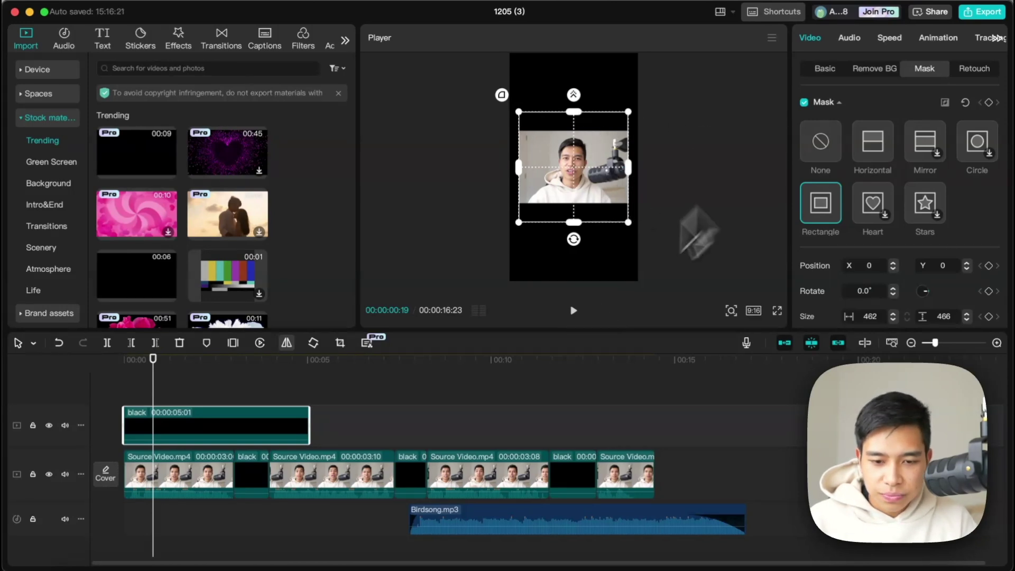
left_click(492, 471)
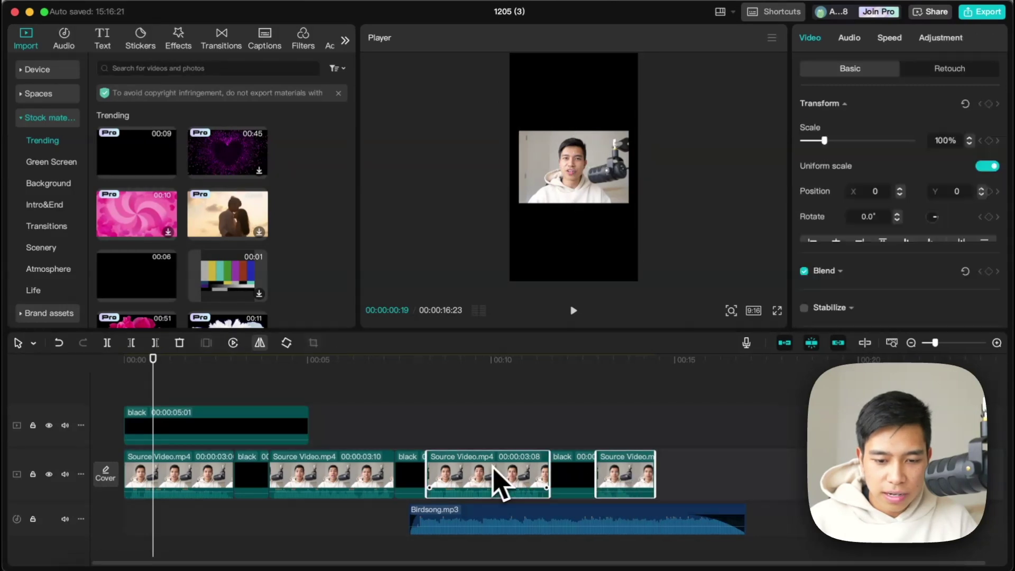
left_click(335, 471)
left_click(200, 471)
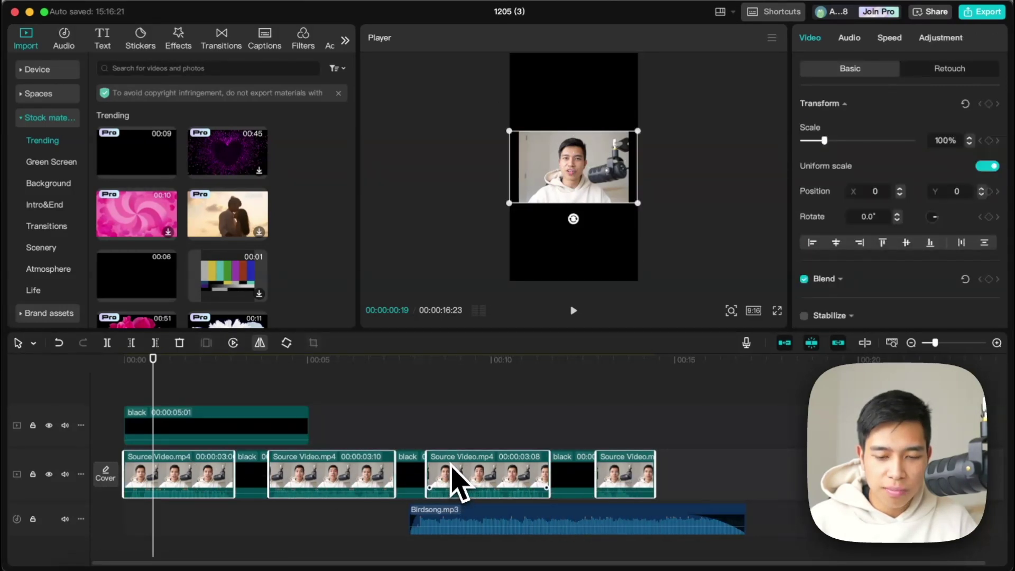
left_click(634, 450)
left_click(618, 484)
left_click(481, 479)
left_click(314, 475)
left_click(205, 465, "super")
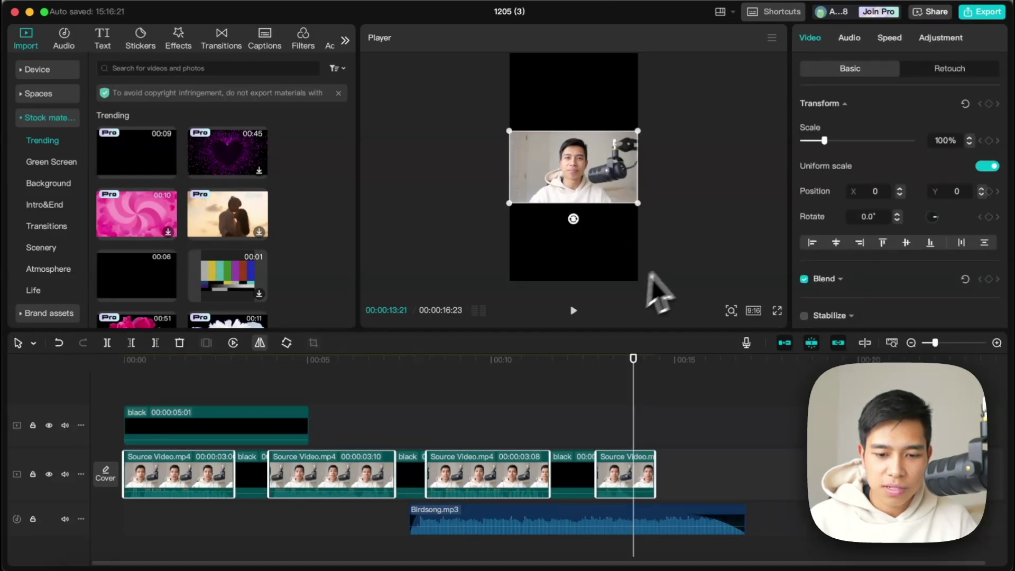
Scale all four Source Video clips together to 163% so they fill the mask opening.
left_click(187, 400)
left_click(617, 480)
left_click(532, 482, "super")
left_click(225, 479, "super")
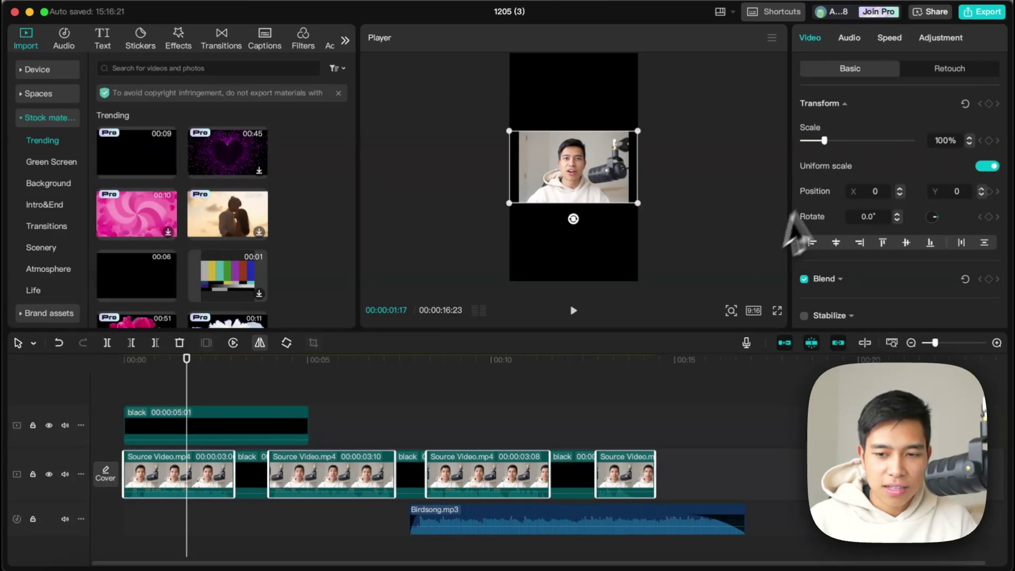
left_click_drag(824, 140, 839, 155)
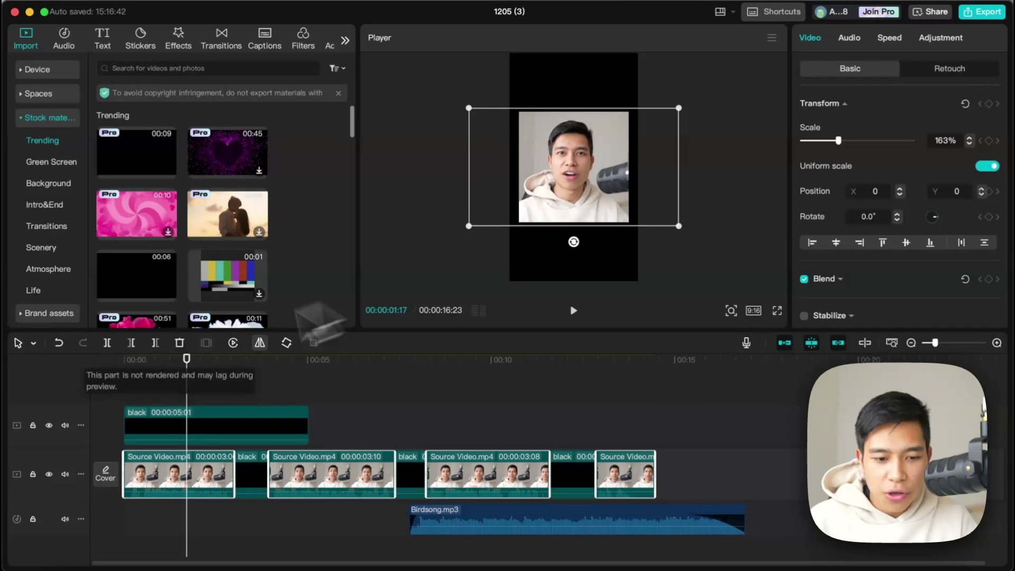
Round the corners of the rectangle mask on the overlaid black clip and check the frame.
left_click(191, 421)
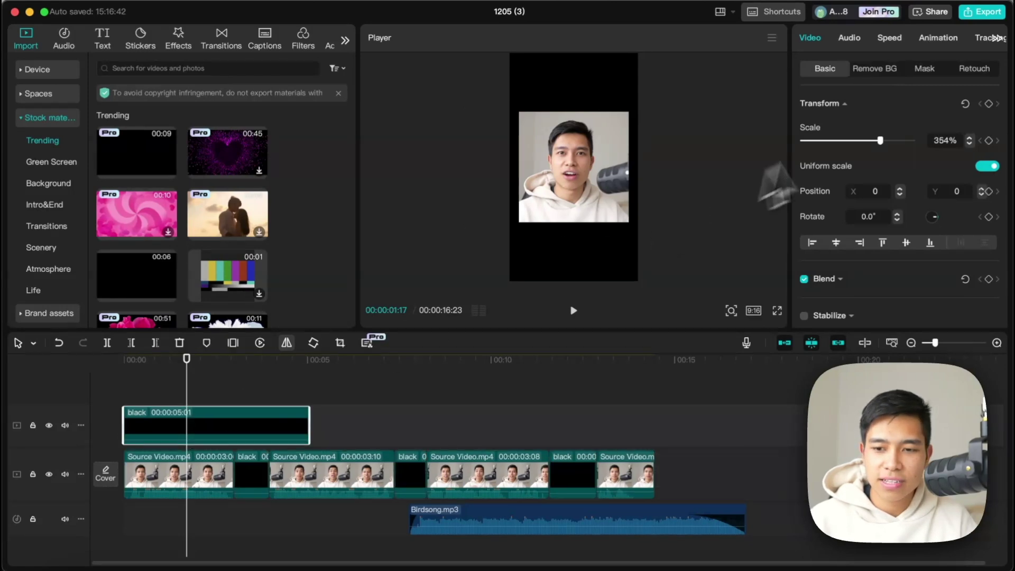
left_click(923, 69)
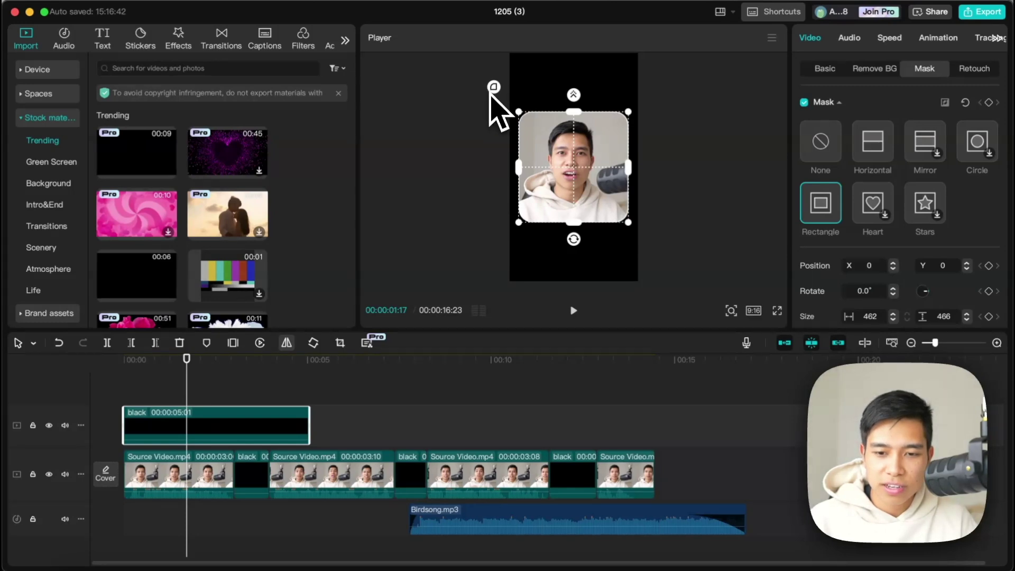
left_click_drag(186, 424, 329, 417)
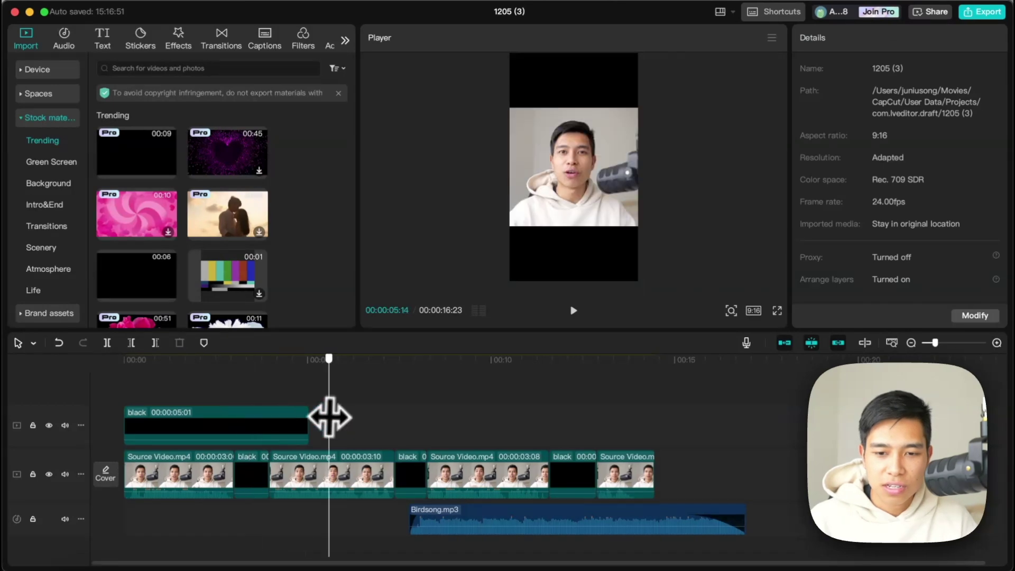
Duplicate the masked black clip three times end to end along the overlay track, covering the rest of the video.
left_click(223, 417)
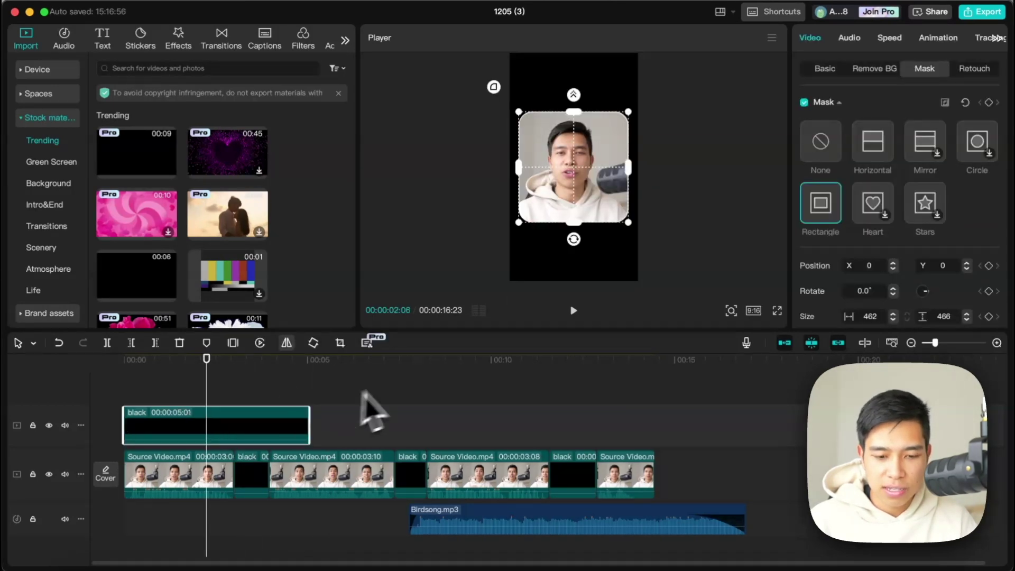
left_click(315, 382)
key("ctrl+v")
left_click(502, 396)
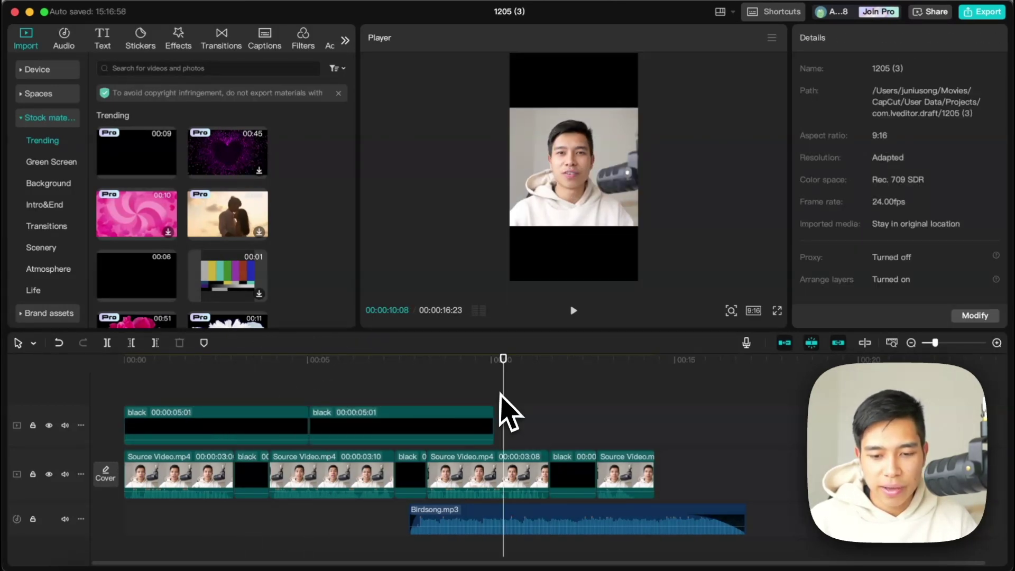
key("ctrl+v")
left_click(681, 392)
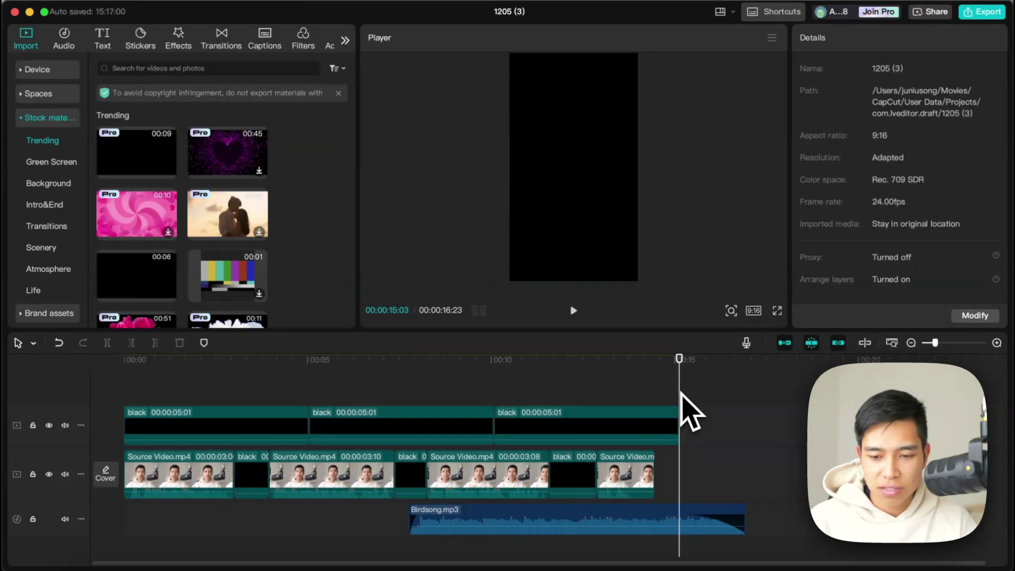
key("ctrl+v")
scroll(682, 434, "right", 2)
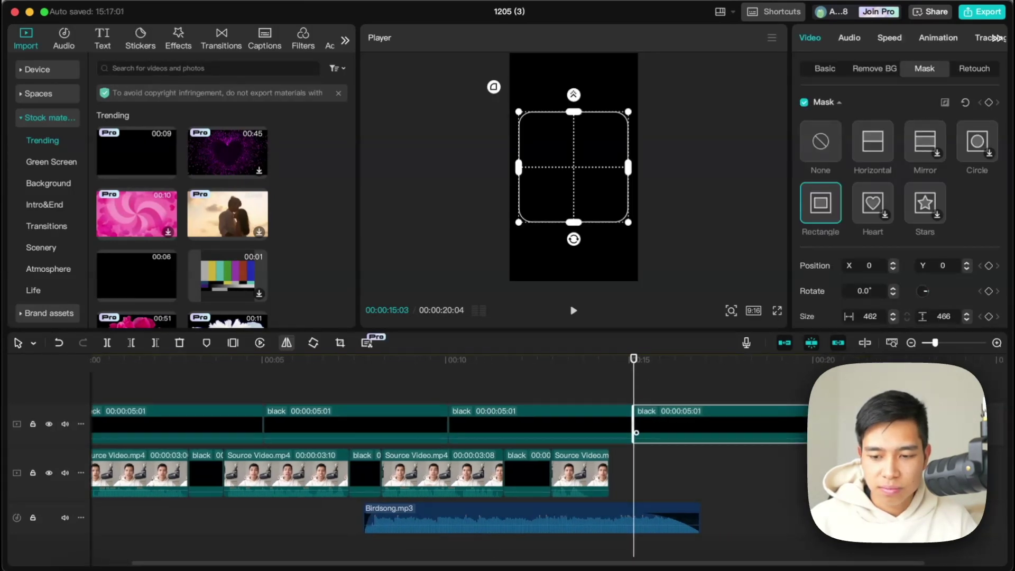
Trim the last masked black clip to 00:00:01:20, ending with the music, and play the video from the start.
left_click_drag(693, 415, 697, 415)
left_click_drag(661, 388, 95, 386)
key("space")
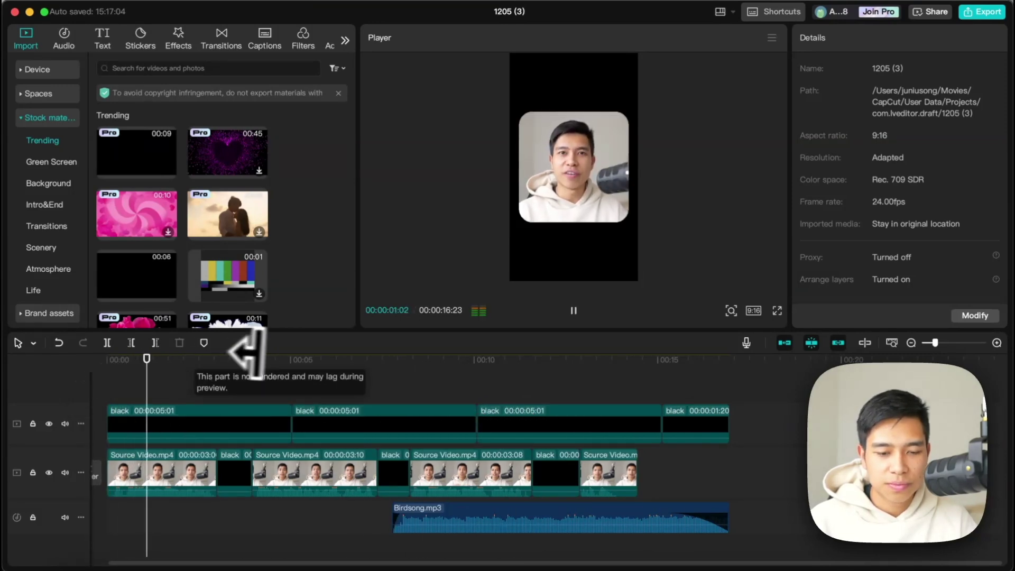
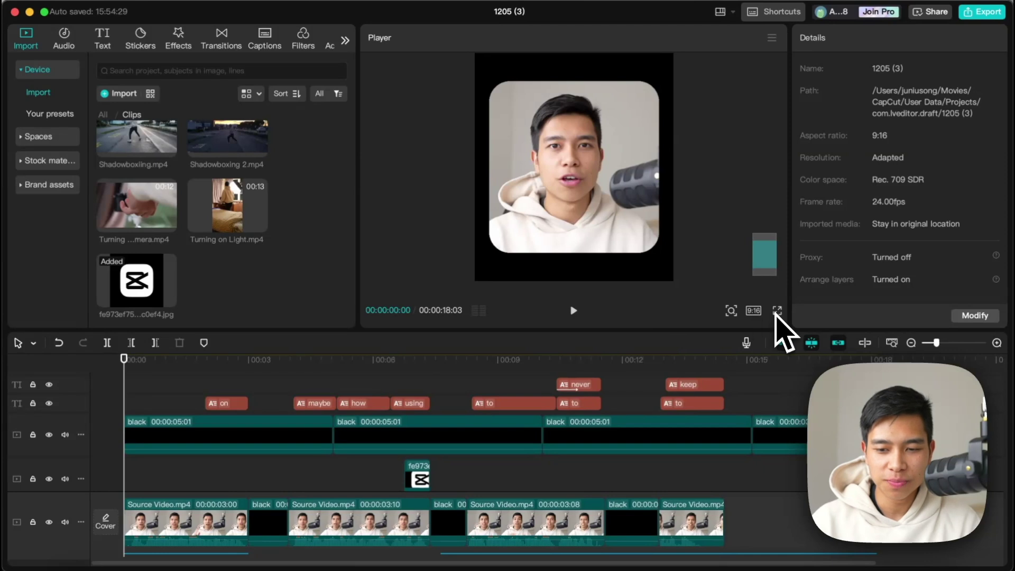
Play the whole edit from the start to review the captions, B-roll, pauses and logo.
scroll(594, 460, "down", 2)
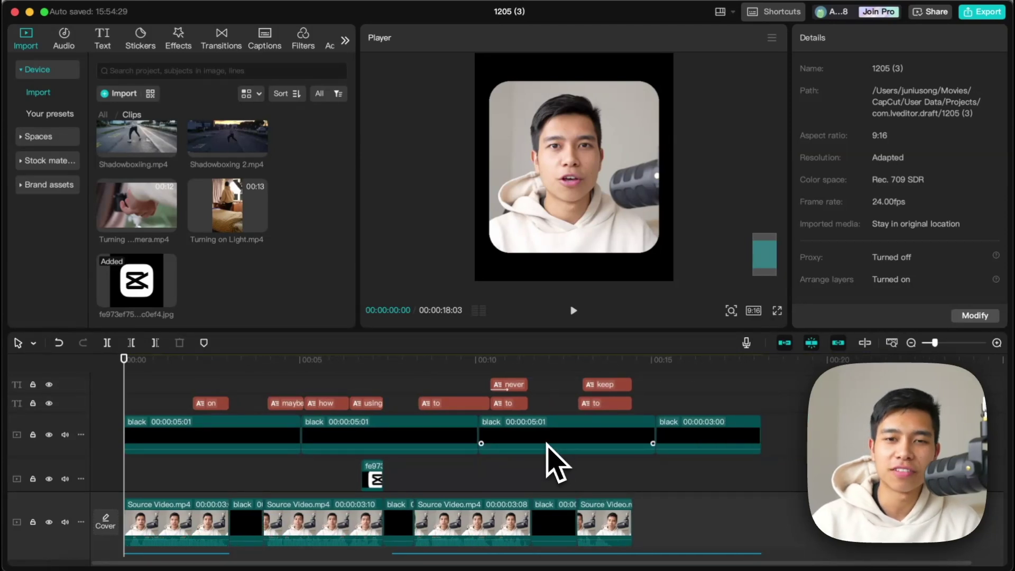
key("space")
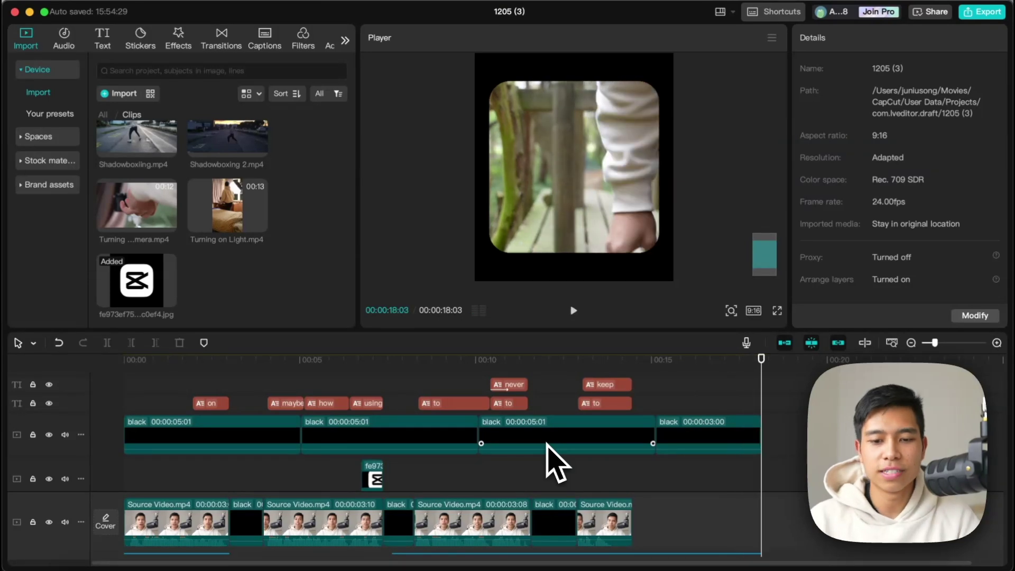
Move the playhead back through the "to never" captions and preview the stacked "to inspire your viewers and yourself" captions around 00:00:09:23.
scroll(527, 425, "up", 2)
scroll(512, 420, "up", 3)
scroll(490, 423, "left", 2)
left_click(458, 430)
left_click_drag(457, 439, 448, 463)
scroll(448, 466, "up", 2)
scroll(448, 466, "down", 2)
left_click(448, 426)
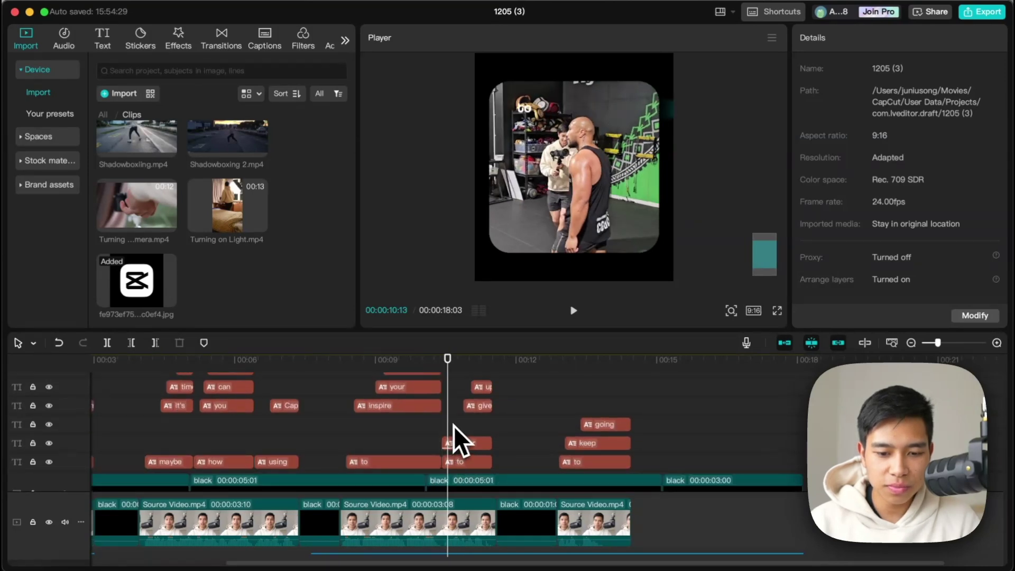
left_click(458, 442)
scroll(373, 421, "up", 2)
scroll(373, 417, "up", 2)
left_click(413, 389)
key("space")
left_click(421, 394)
scroll(426, 398, "down", 2)
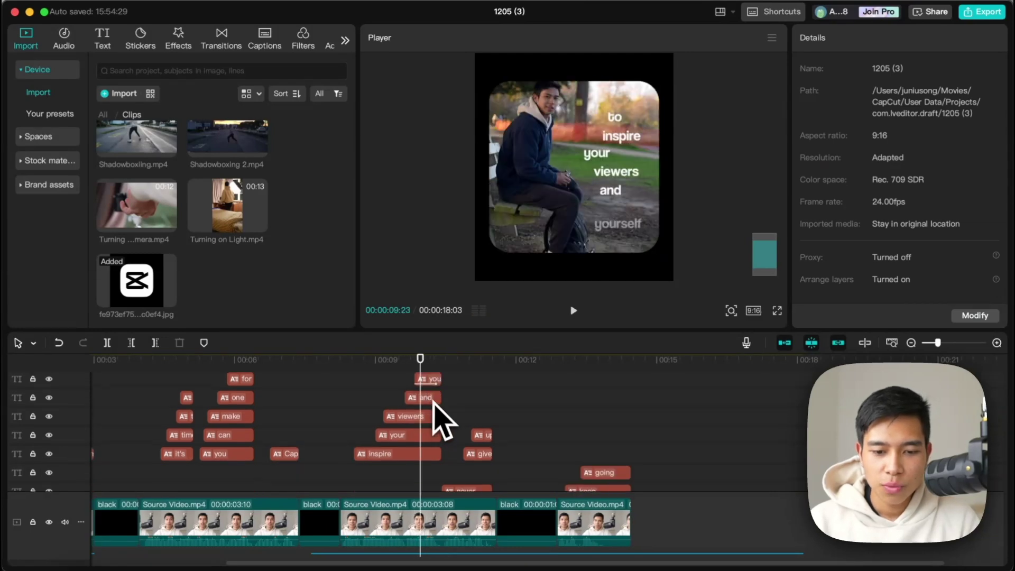
Inspect the entrance animation applied to the "yourself" caption and look through the other available entrance animations.
left_click(429, 385)
scroll(436, 402, "up", 2)
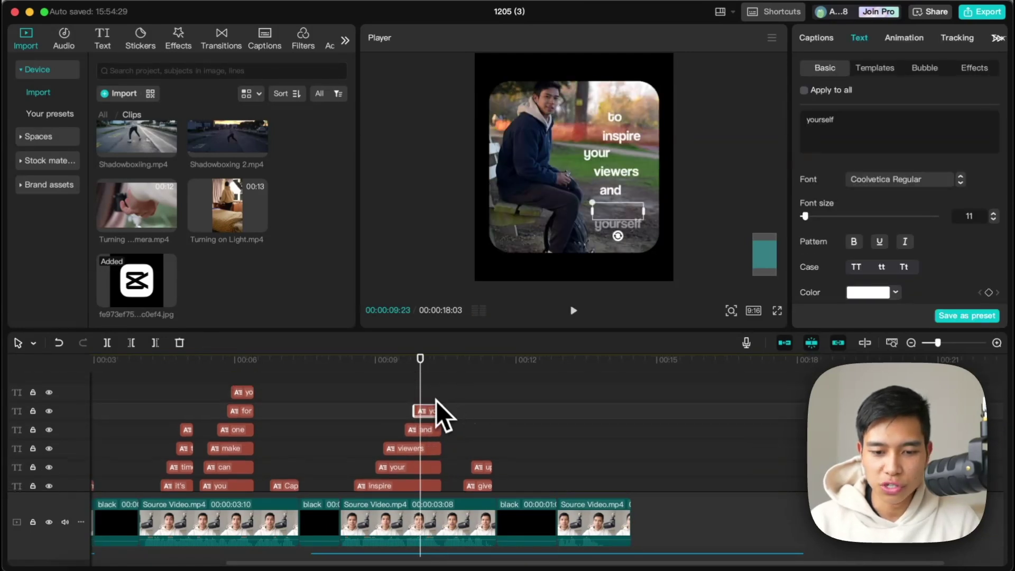
left_click(435, 401)
left_click(438, 410)
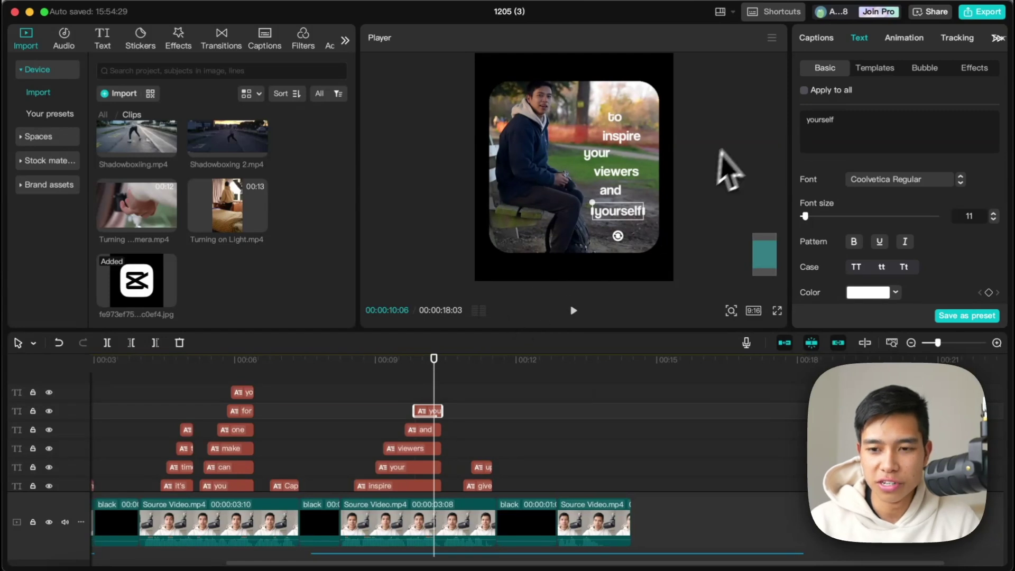
left_click(899, 43)
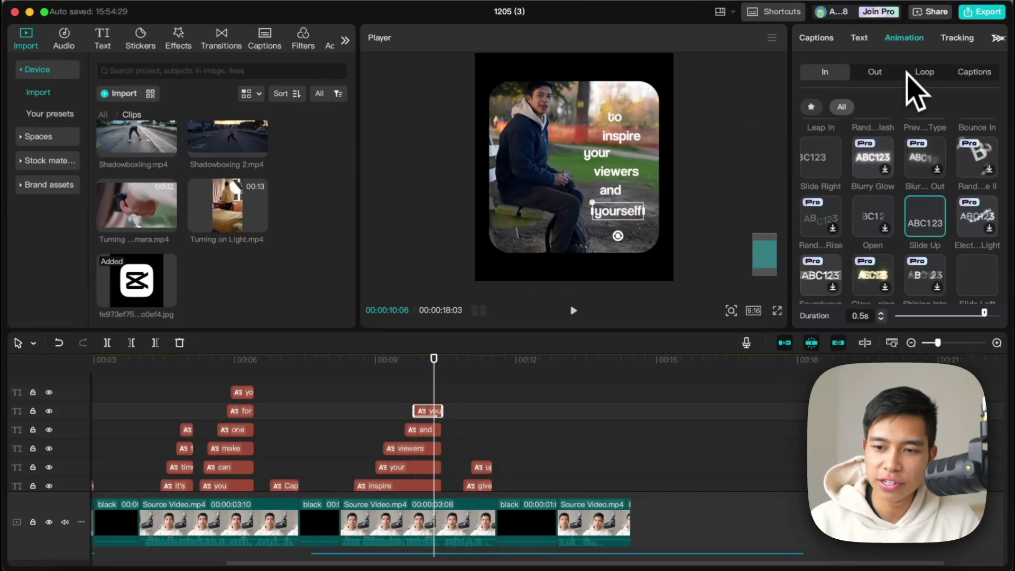
scroll(857, 261, "down", 5)
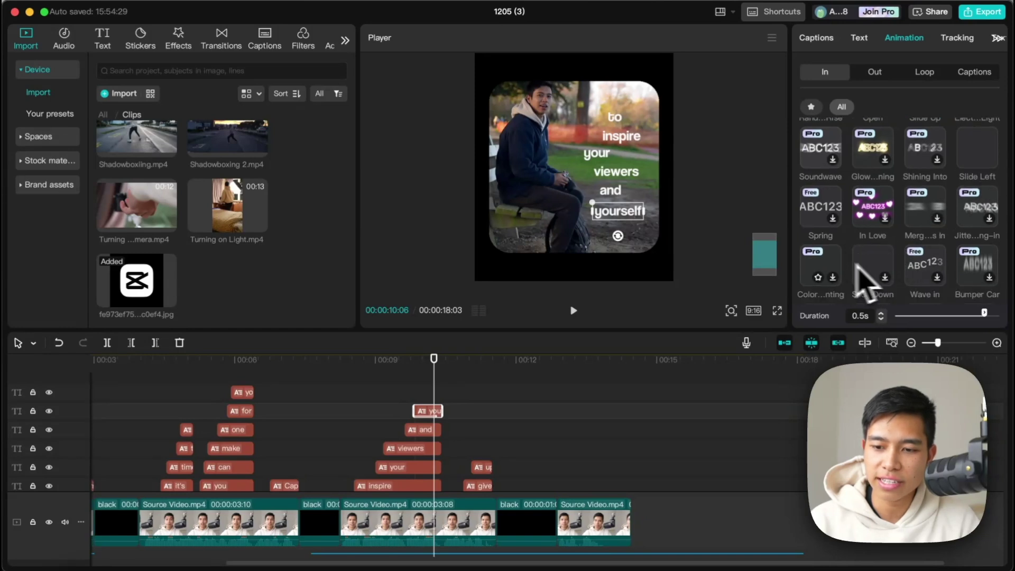
scroll(495, 446, "down", 3)
scroll(431, 402, "up", 2)
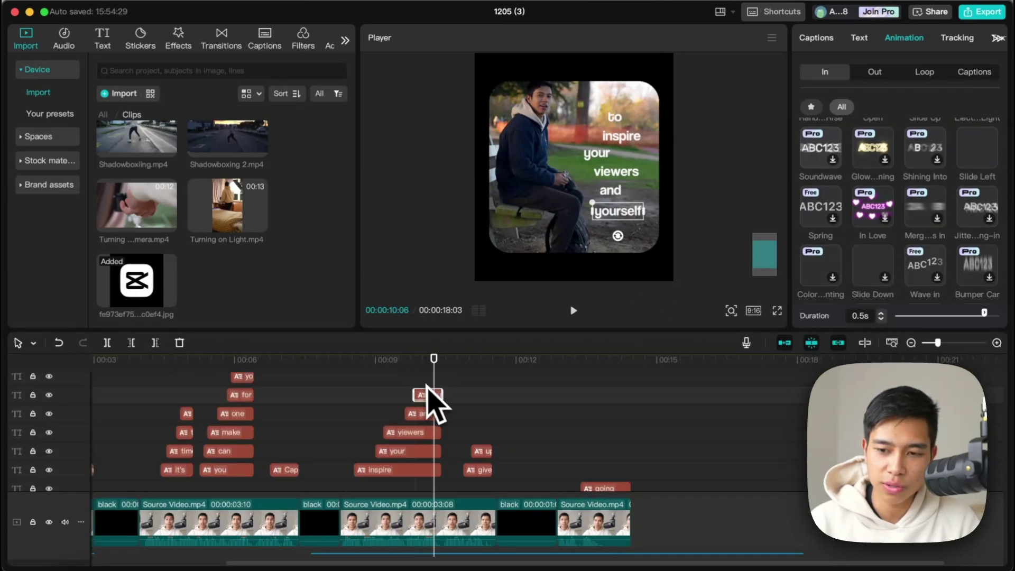
scroll(976, 211, "up", 2)
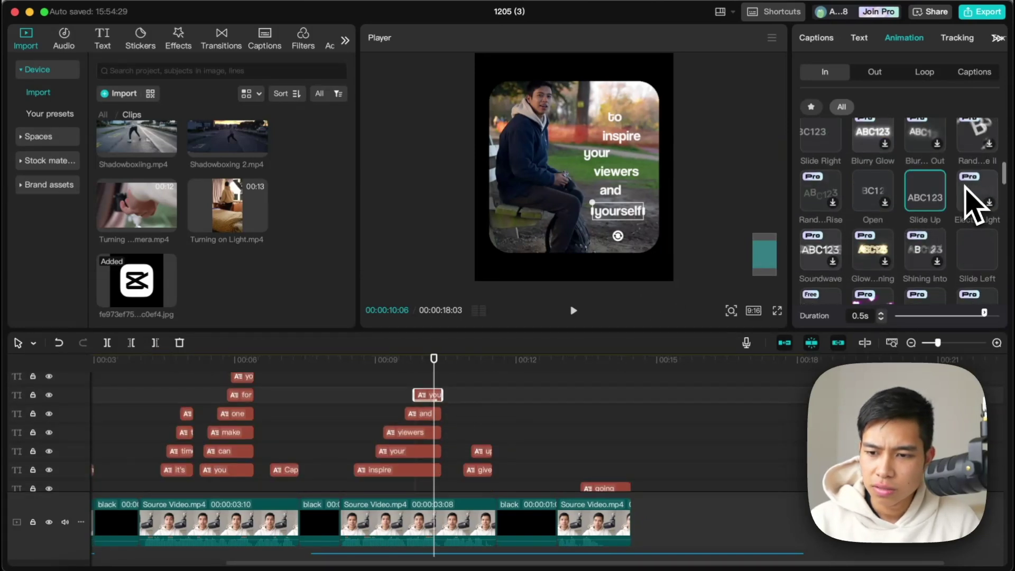
scroll(481, 476, "down", 2)
Check the Slide Left entrance animation on the "never" caption and play it from 00:00:10:10.
left_click(464, 415)
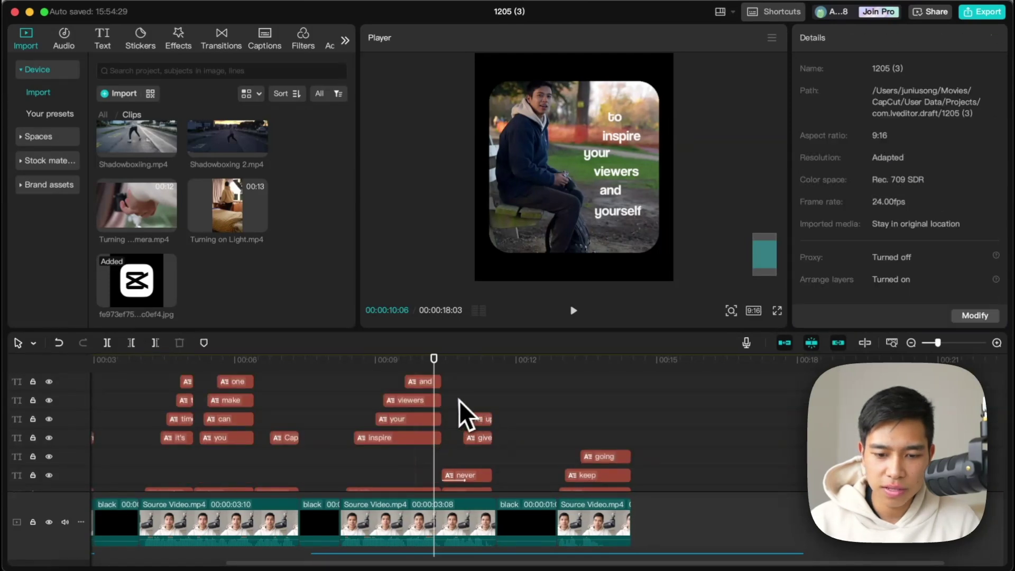
left_click(463, 476)
left_click(906, 39)
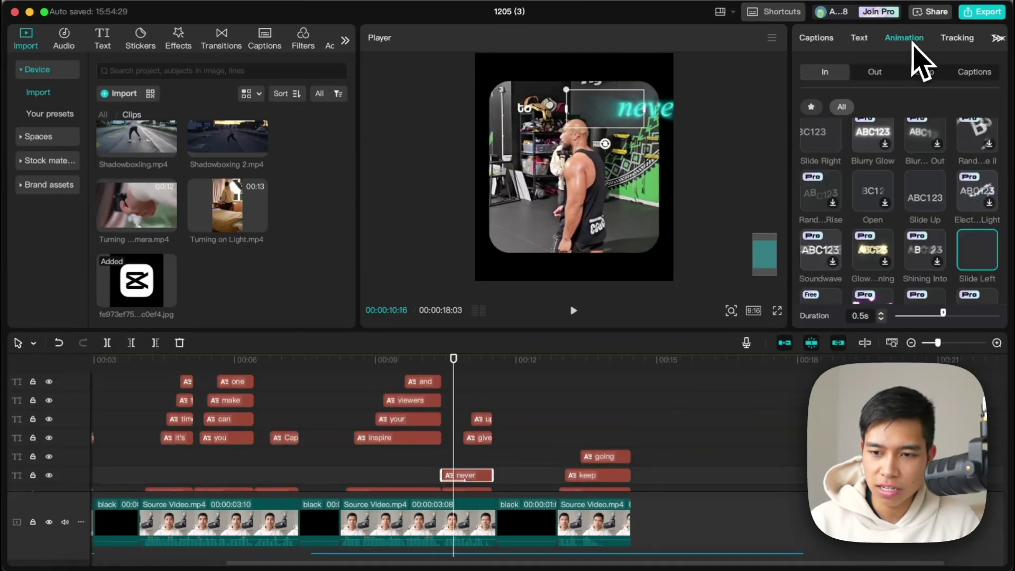
left_click(978, 249)
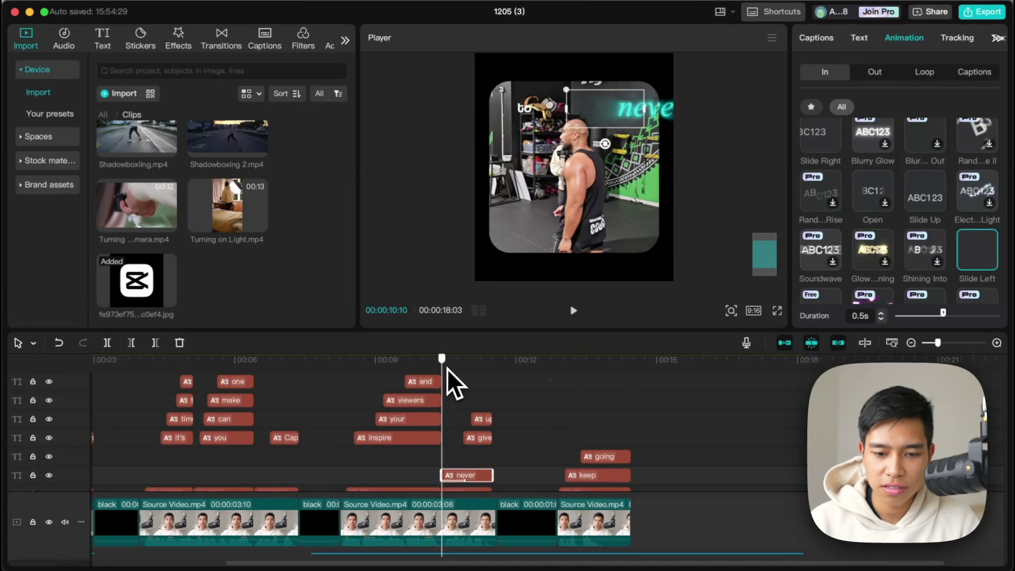
key("space")
key("space")
scroll(477, 398, "down", 3)
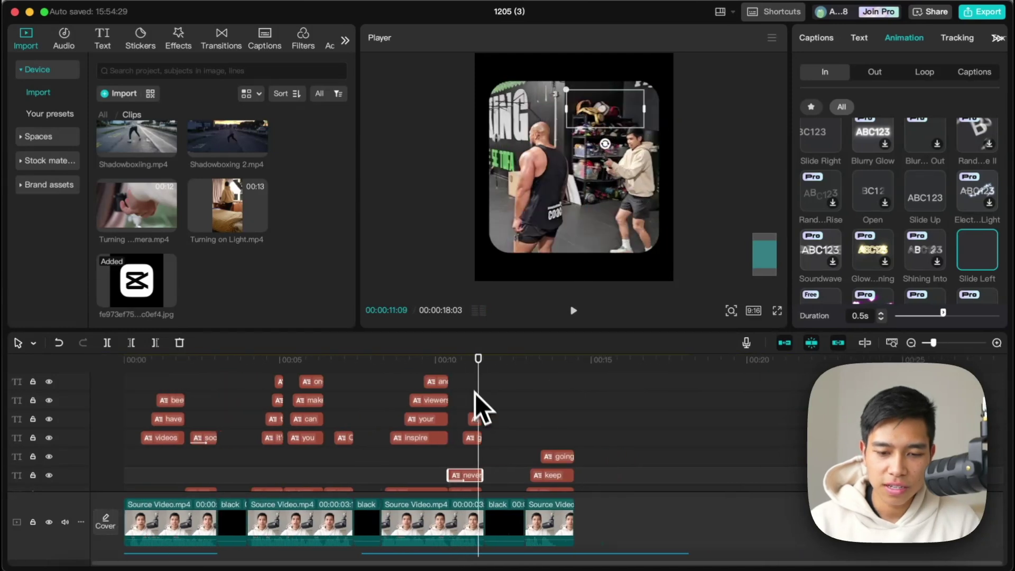
left_click(476, 402)
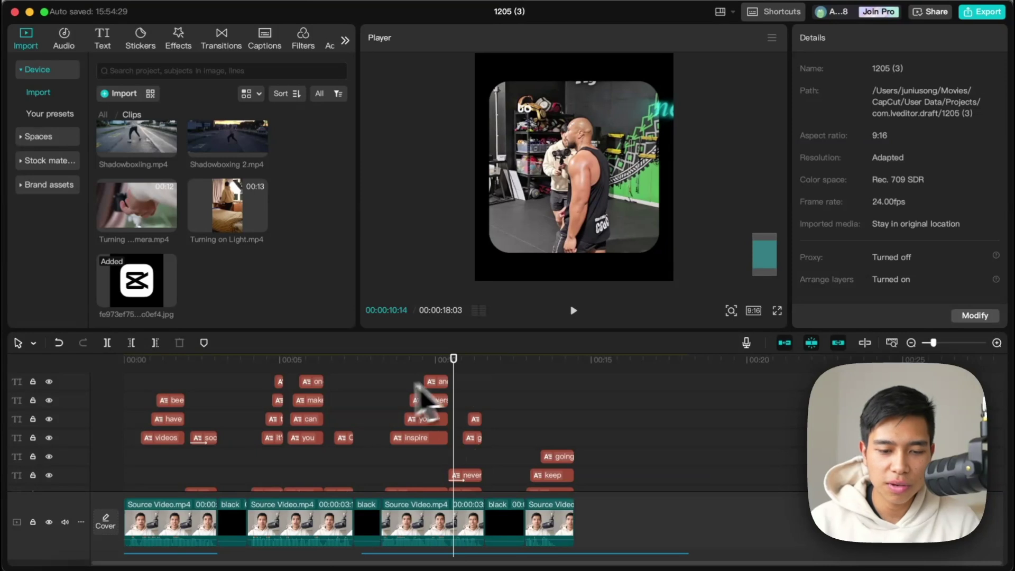
Return the playhead to 00:00:00:00 and play the finished edit from the beginning.
left_click(150, 387)
scroll(218, 427, "up", 3)
scroll(217, 426, "down", 3)
left_click(218, 415)
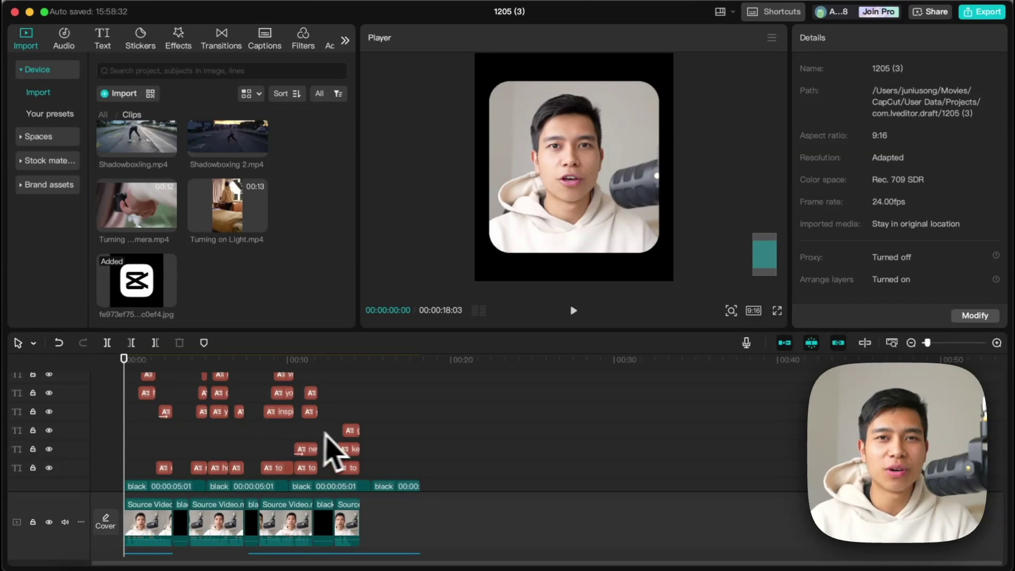
scroll(338, 423, "up", 2)
key("space")
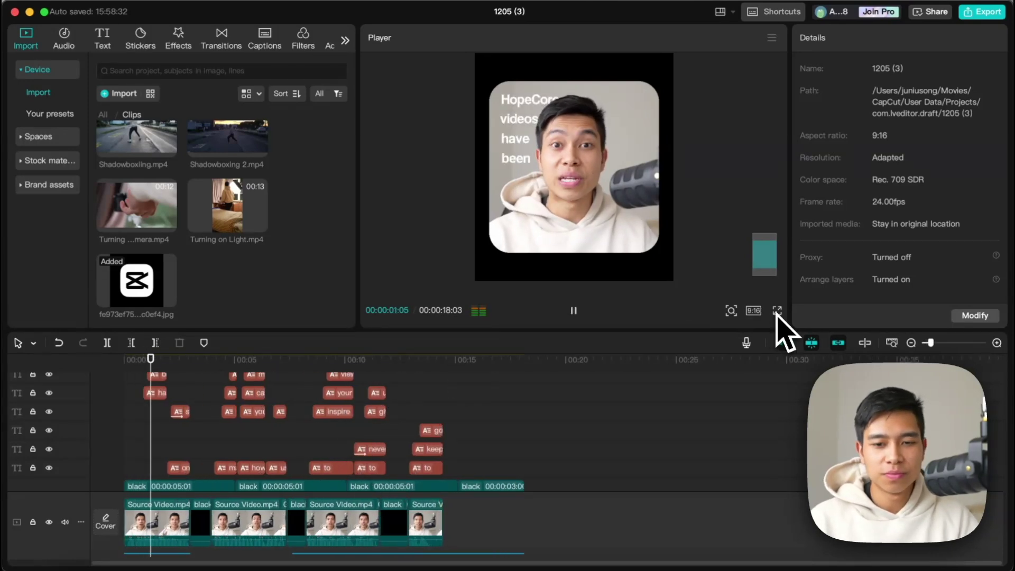